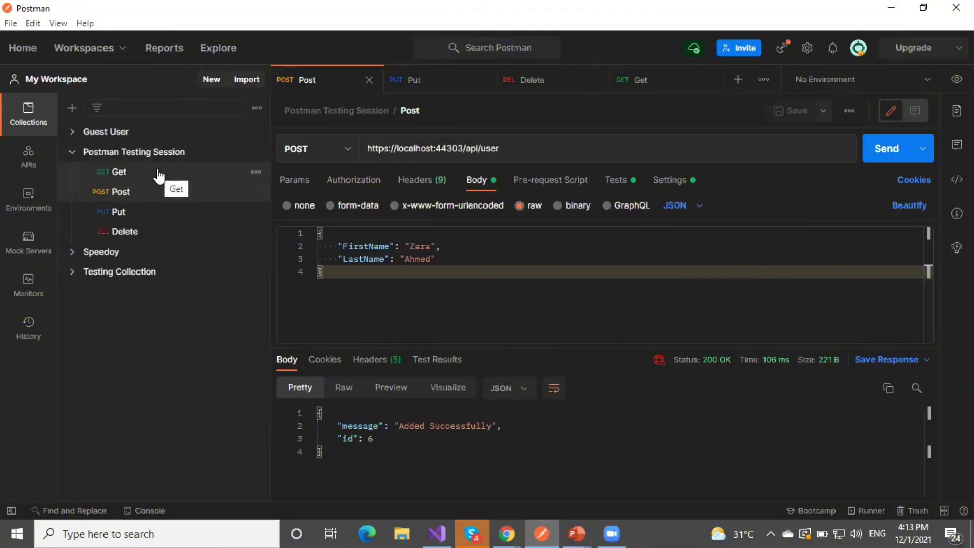
# - Send the Get request in the Postman Testing Session collection and review the returned user records in an enlarged response area
pyautogui.click(119, 173)
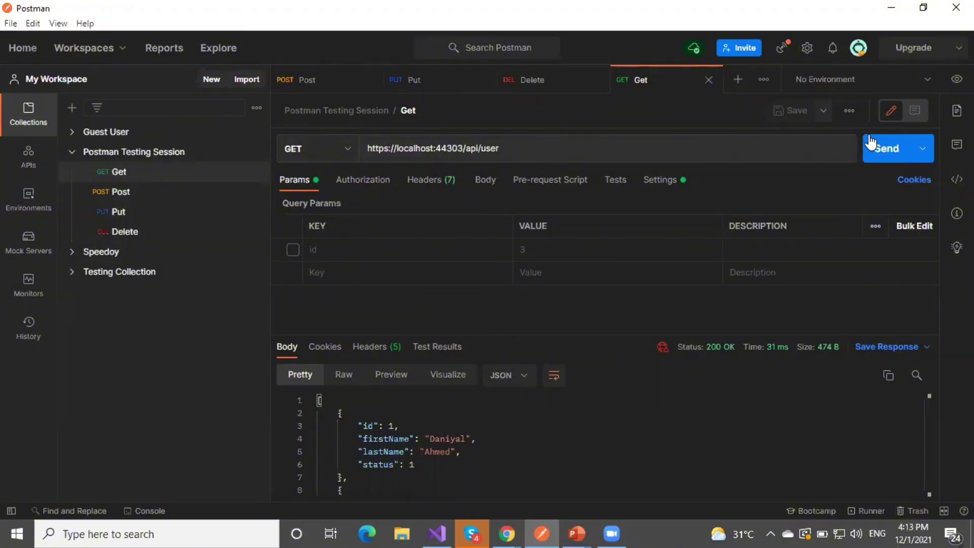
pyautogui.click(882, 161)
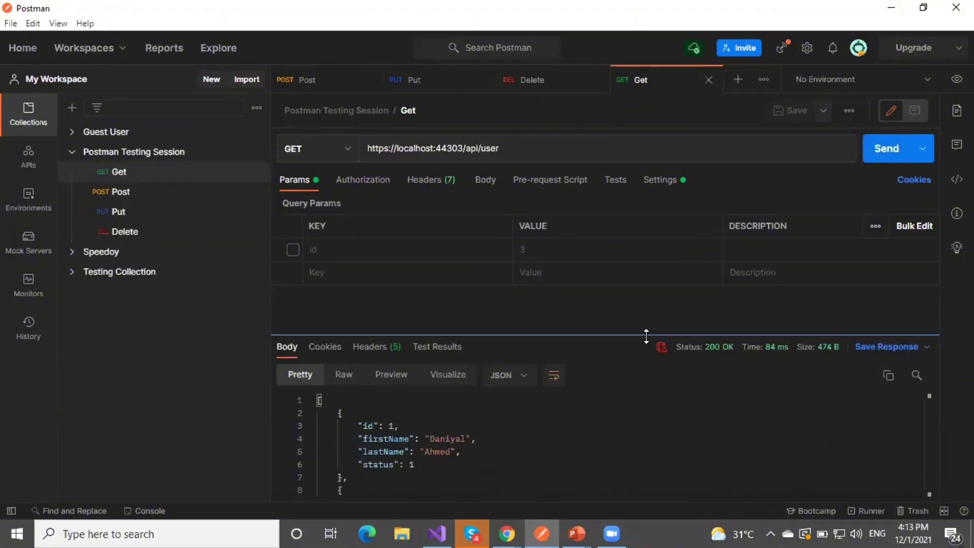
pyautogui.moveTo(647, 334); pyautogui.dragTo(649, 286)
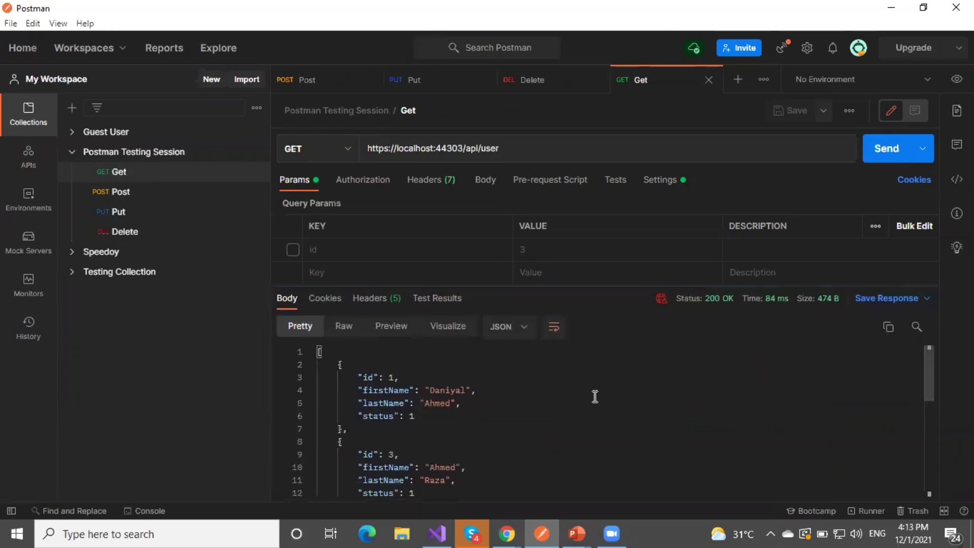
pyautogui.scroll(-3, 590, 405)
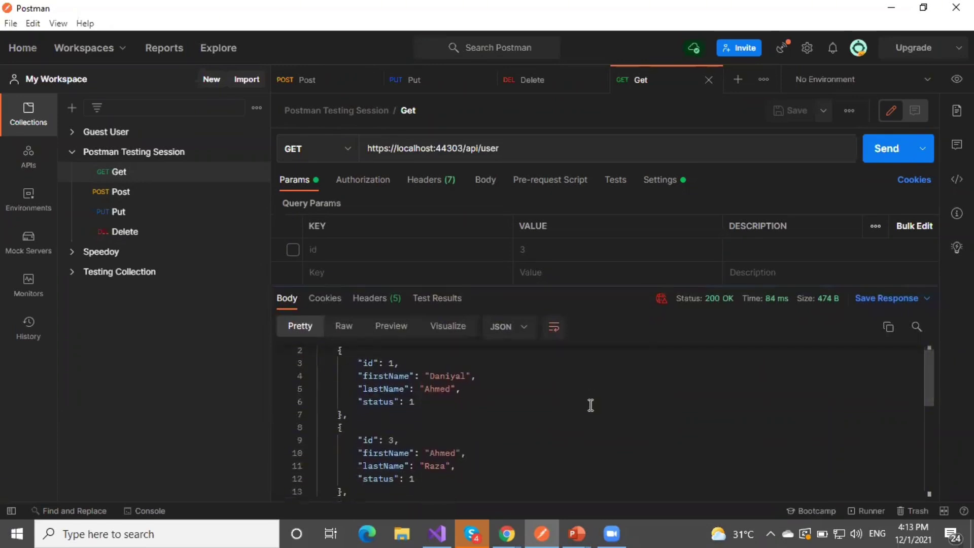
pyautogui.scroll(-5, 590, 405)
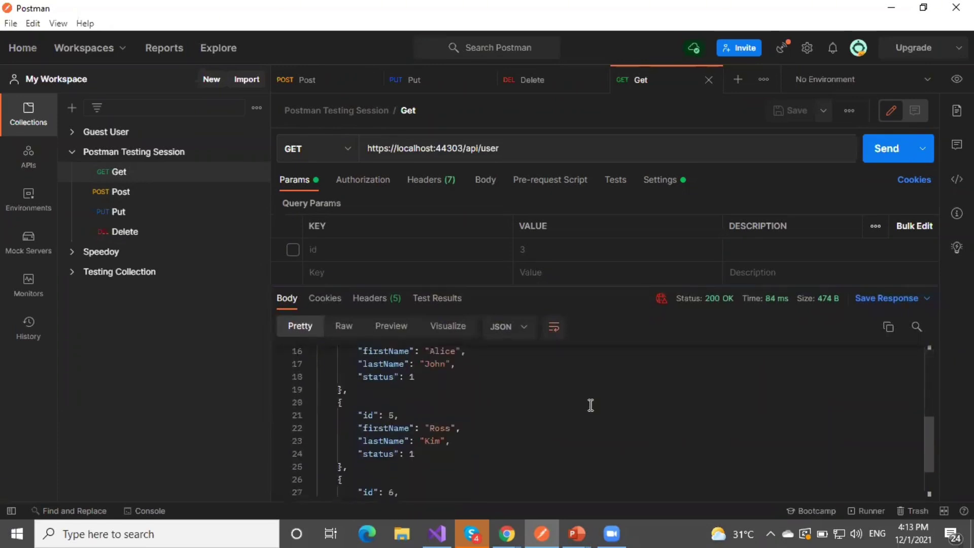
pyautogui.scroll(10, 591, 405)
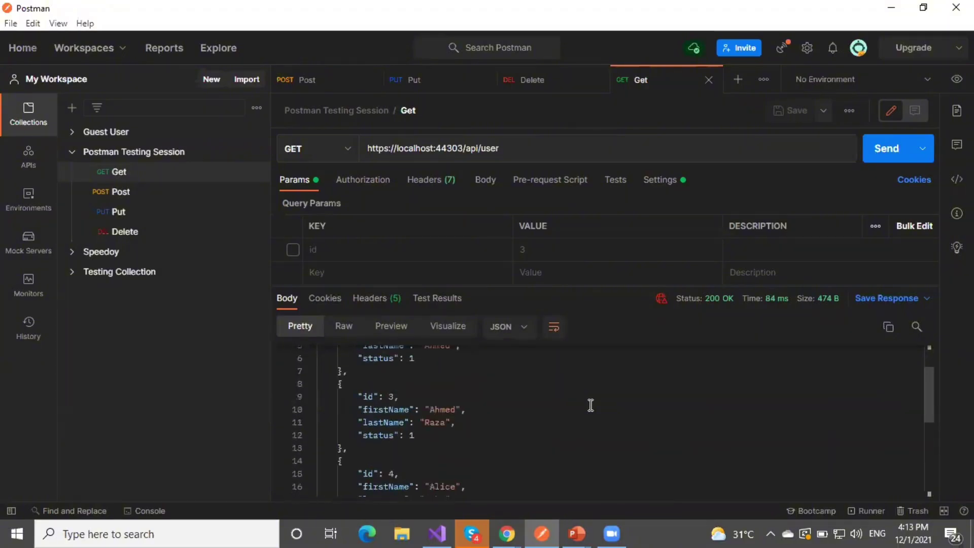
# - Send the Post request with its existing first and last name body and highlight the id in the response
pyautogui.click(164, 196)
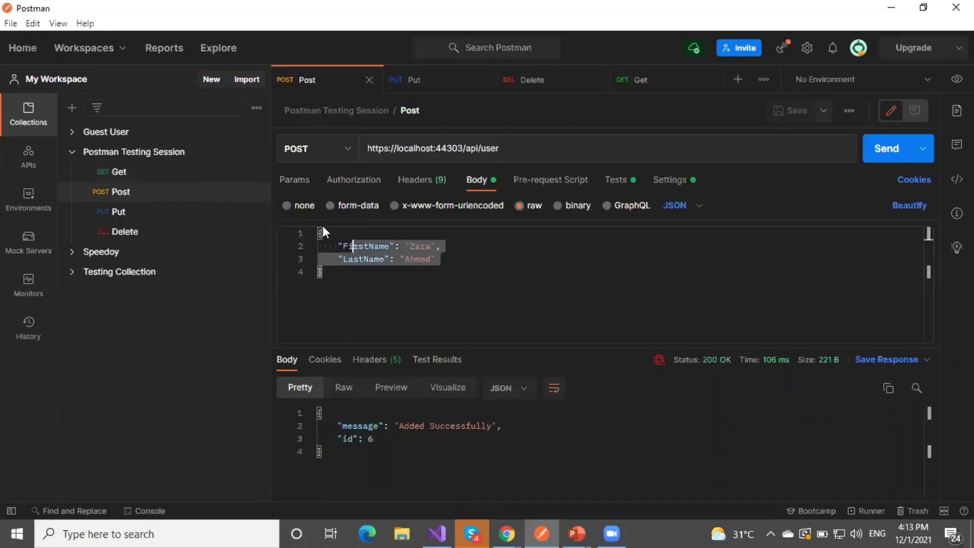
pyautogui.moveTo(393, 274); pyautogui.dragTo(315, 226)
pyautogui.click(481, 274)
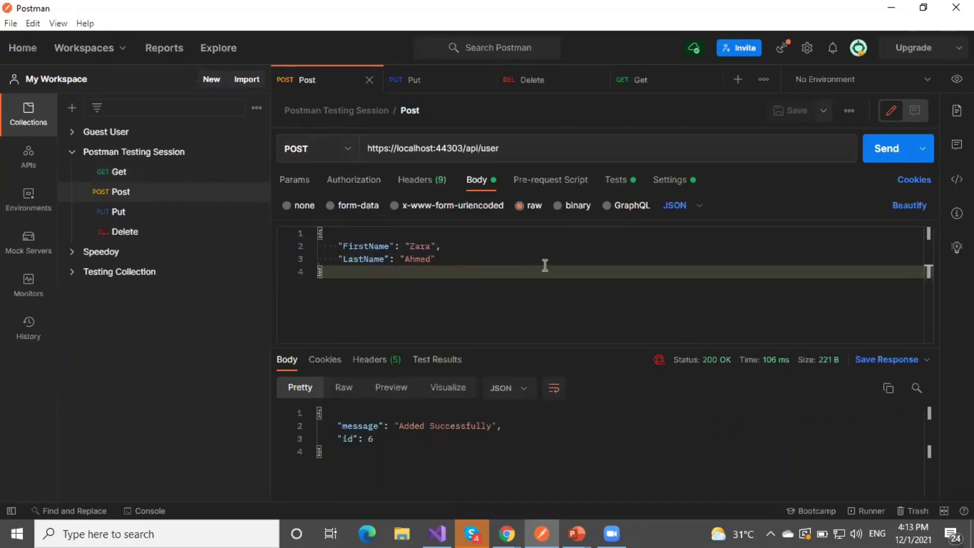
pyautogui.click(874, 159)
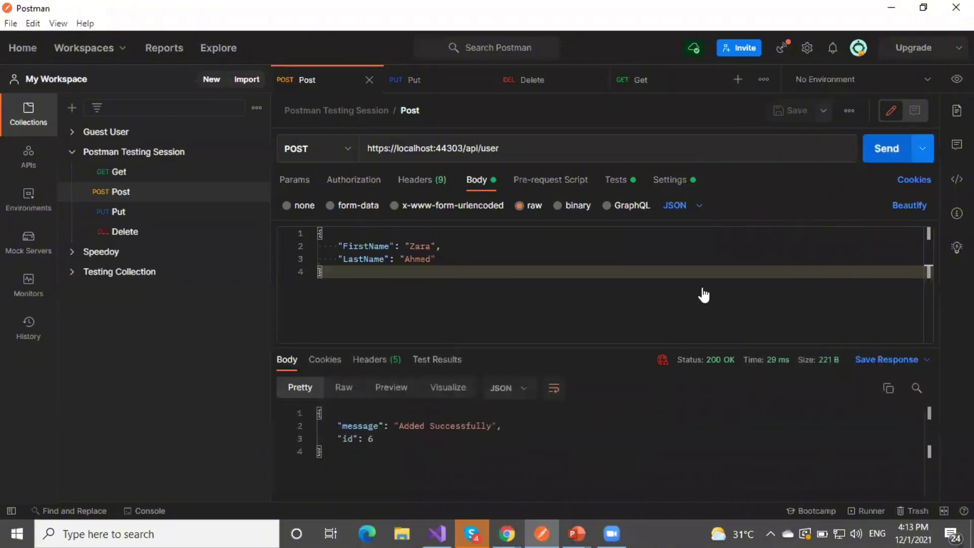
pyautogui.moveTo(379, 439); pyautogui.dragTo(332, 434)
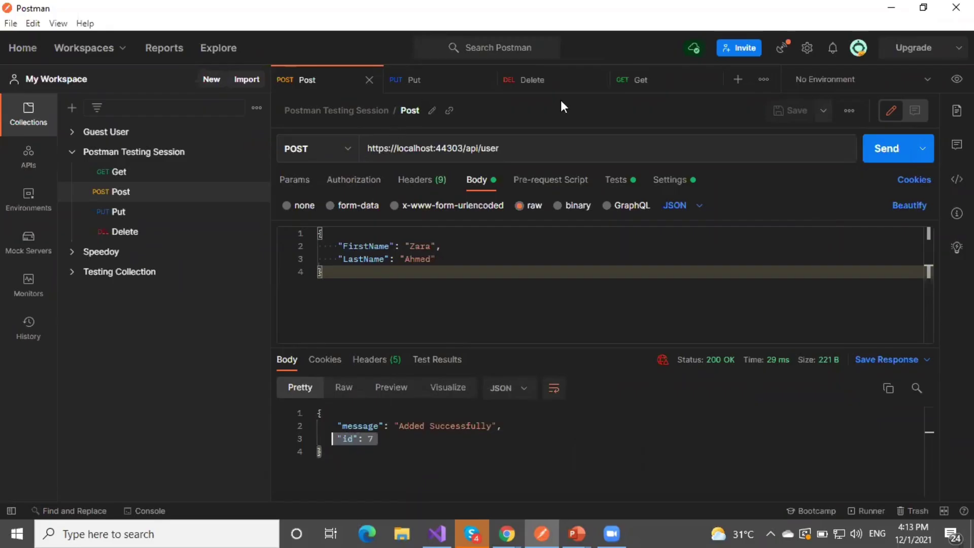
# - Resend the Get request and highlight the last user record in the response
pyautogui.click(640, 81)
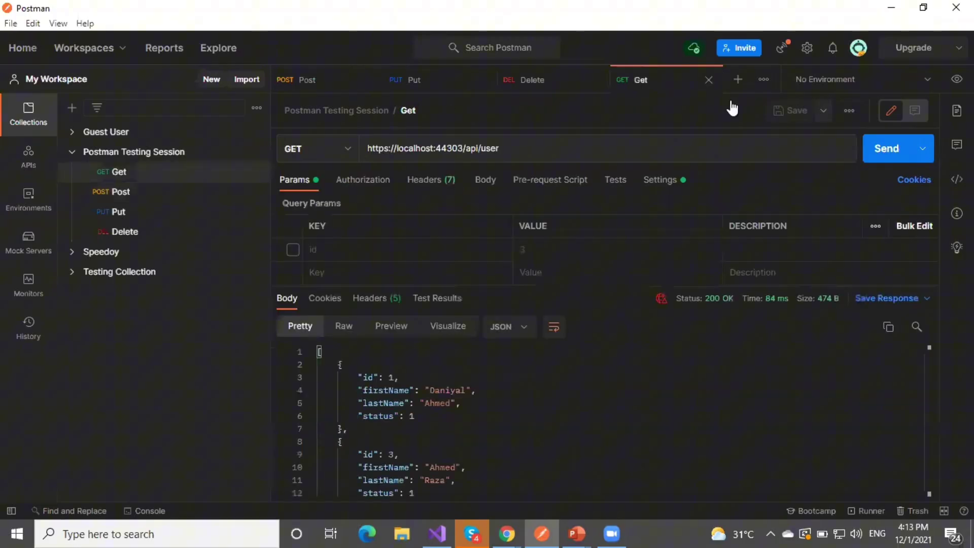
pyautogui.click(867, 160)
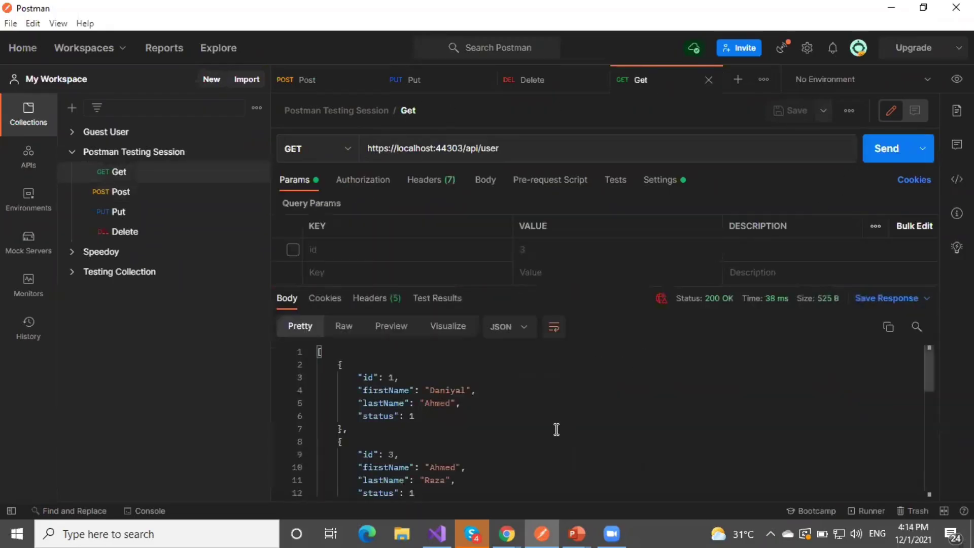
pyautogui.scroll(-6, 556, 430)
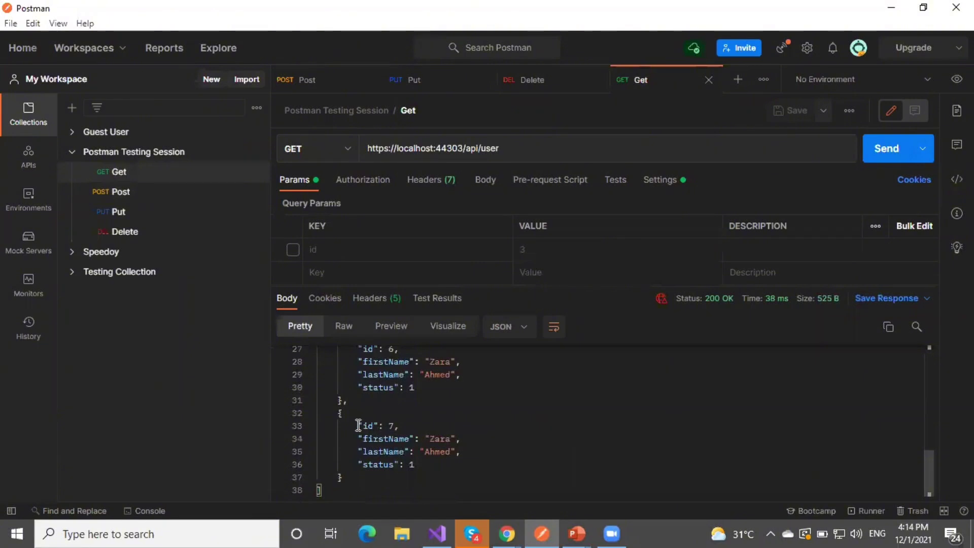
pyautogui.moveTo(358, 425); pyautogui.dragTo(428, 463)
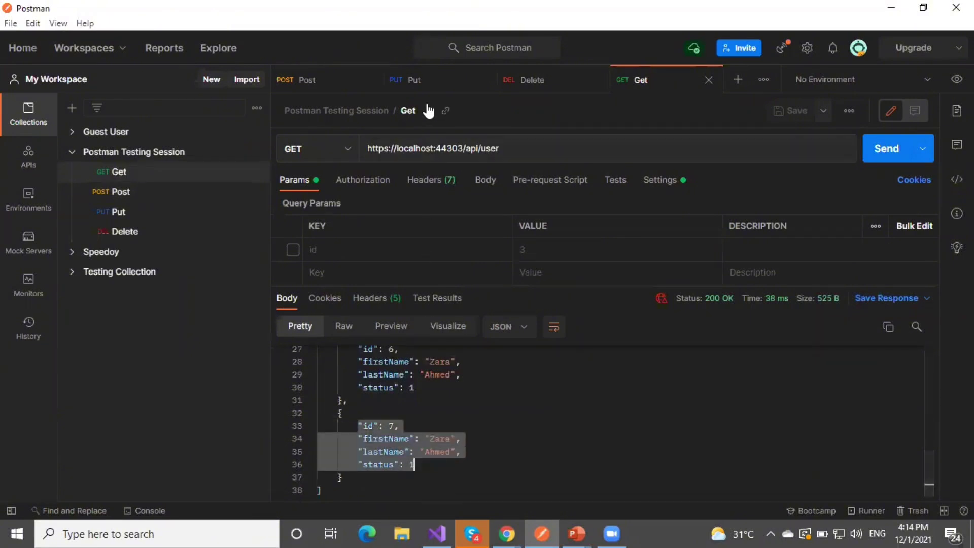
pyautogui.click(424, 80)
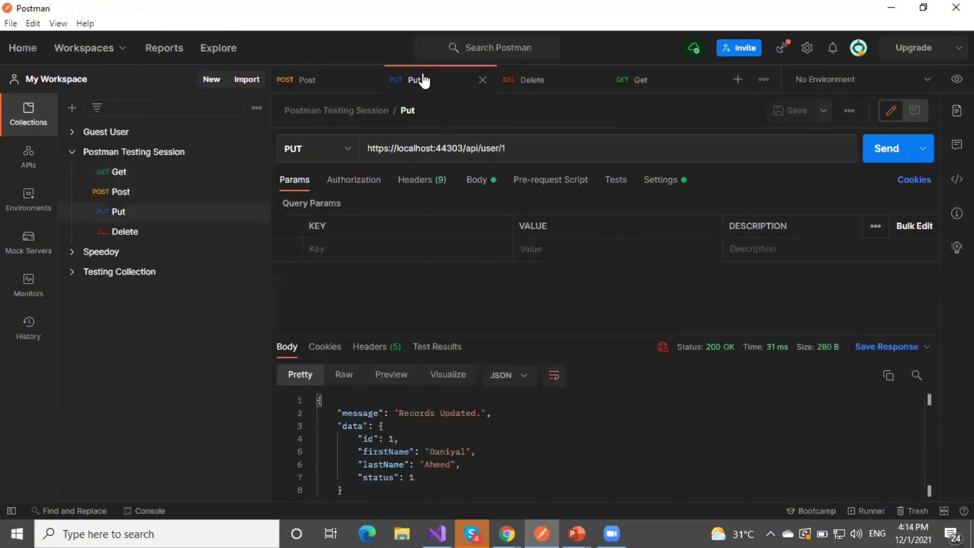
pyautogui.click(562, 148)
pyautogui.moveTo(519, 148); pyautogui.dragTo(502, 148)
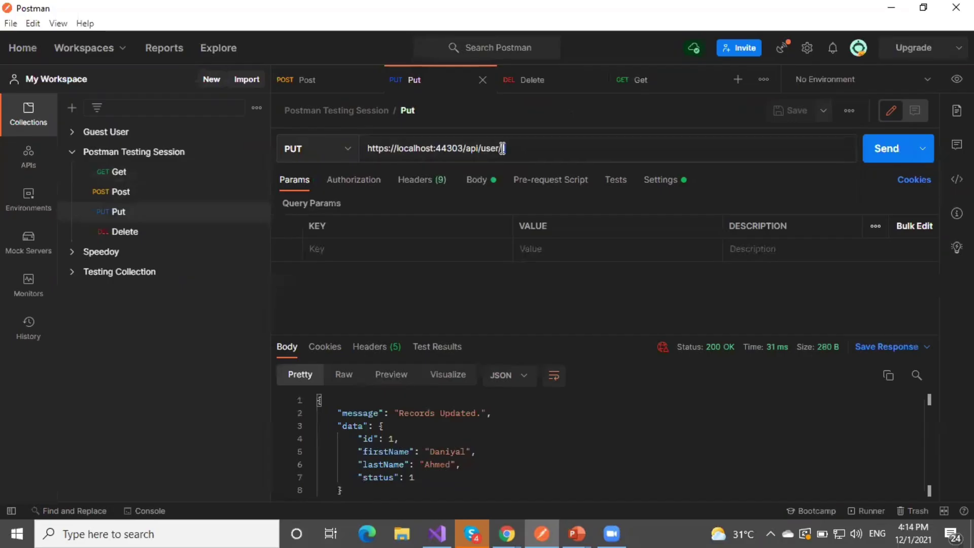
pyautogui.write('2')
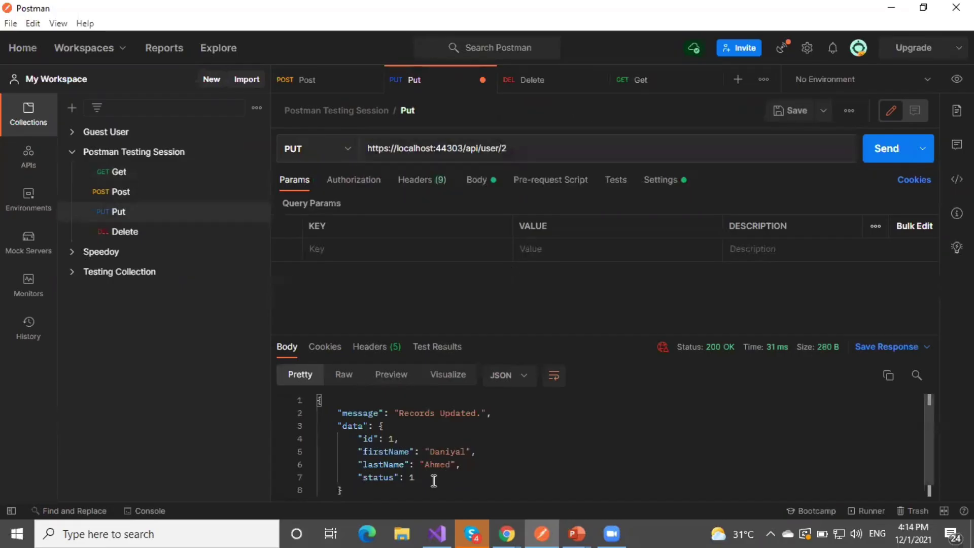
# - Review the Put request's JSON body, send the update with it unchanged, and save the request
pyautogui.click(484, 184)
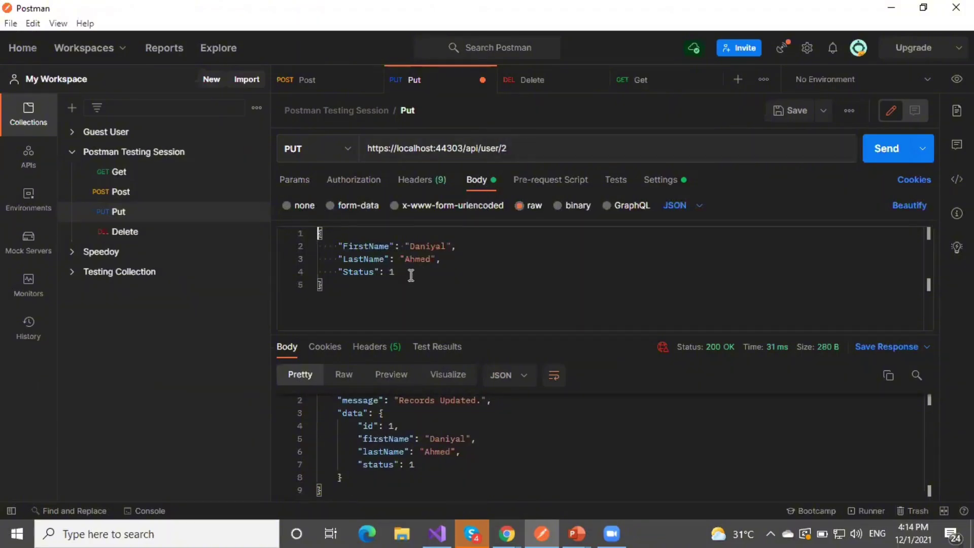
pyautogui.moveTo(411, 275); pyautogui.dragTo(339, 244)
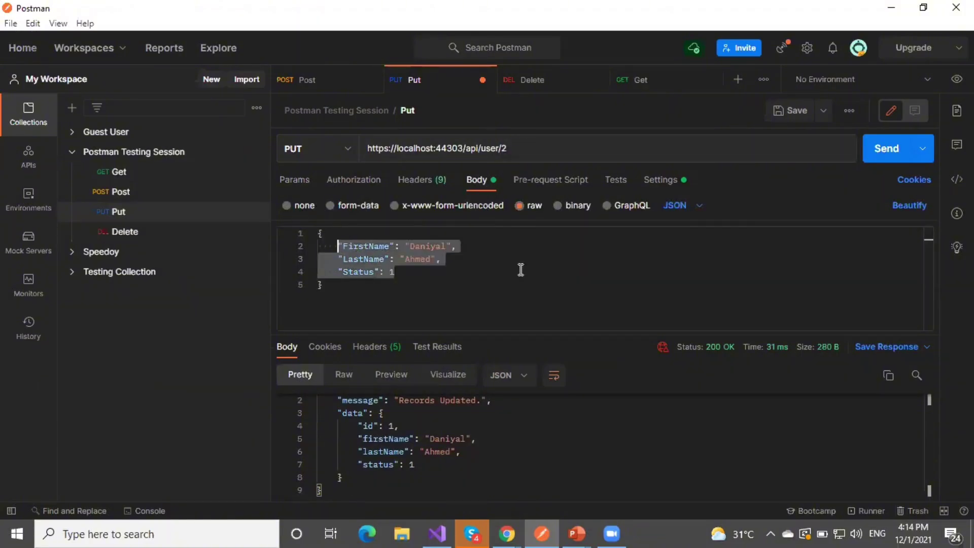
pyautogui.click(886, 152)
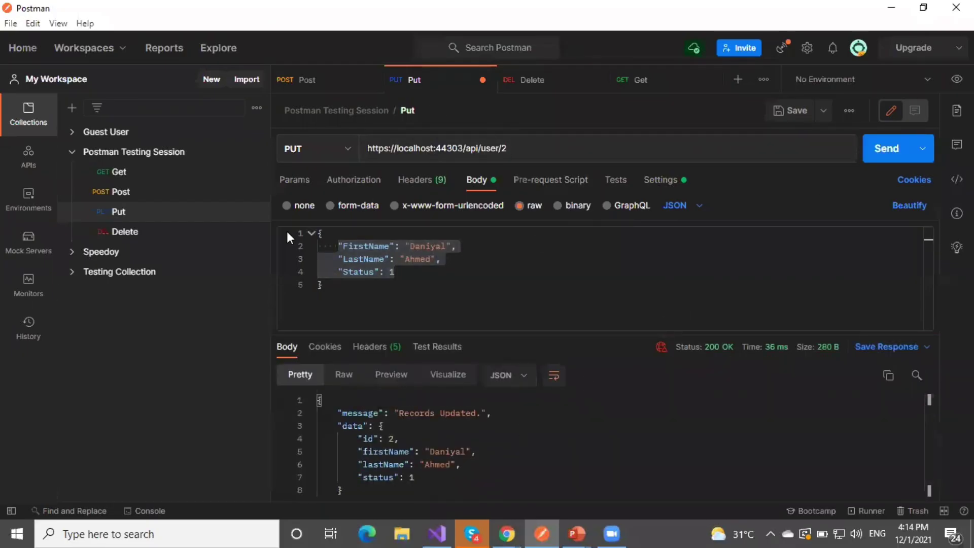
pyautogui.hotkey('ctrl', 's')
# - Send the Delete request for user 2 and highlight the record returned in the response
pyautogui.click(512, 83)
pyautogui.click(552, 149)
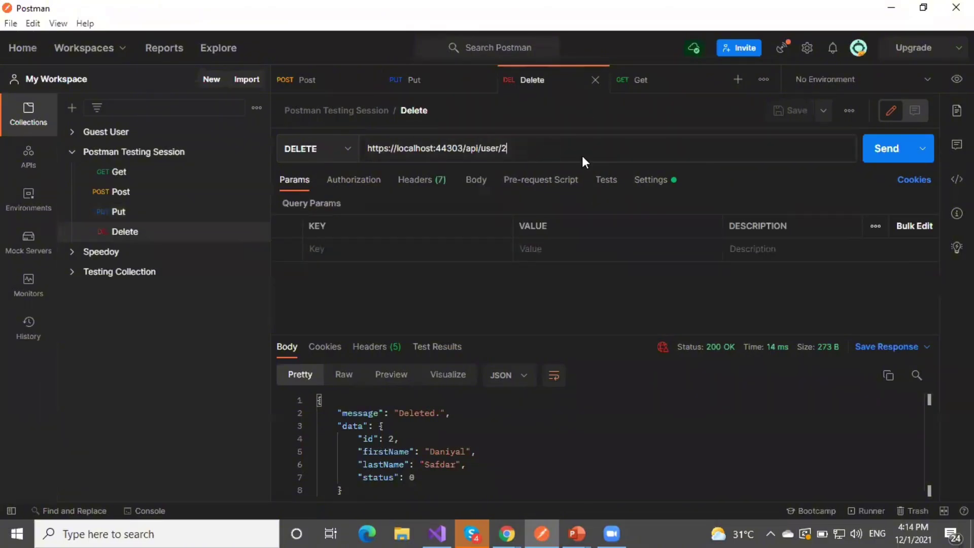
pyautogui.click(472, 182)
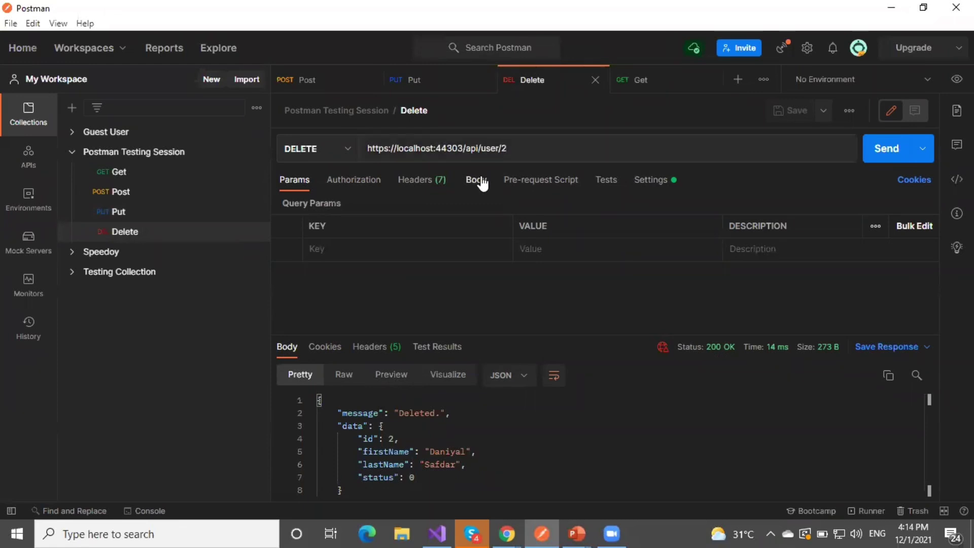
pyautogui.click(310, 181)
pyautogui.click(881, 165)
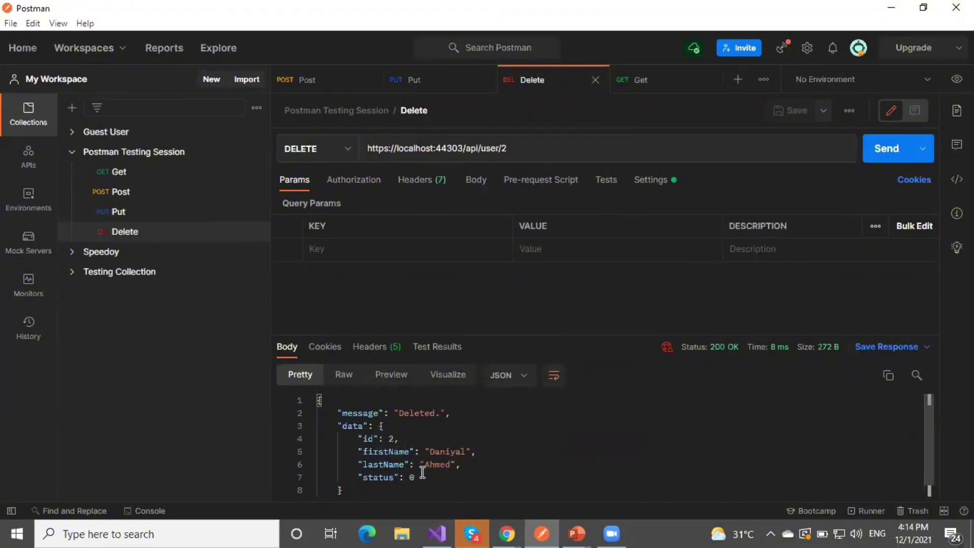
pyautogui.moveTo(415, 477); pyautogui.dragTo(353, 435)
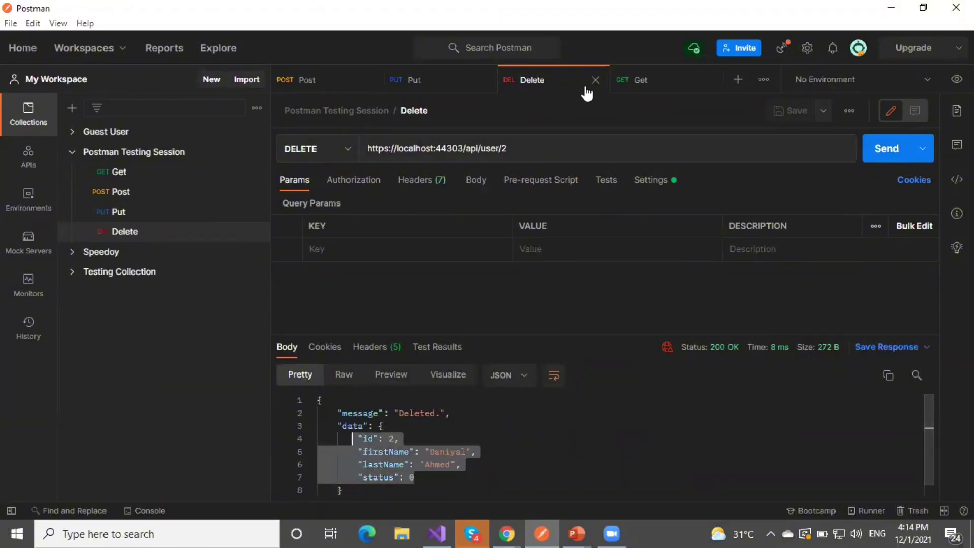
# - Resend the Get request and check the returned user list for the record with id 2
pyautogui.click(646, 90)
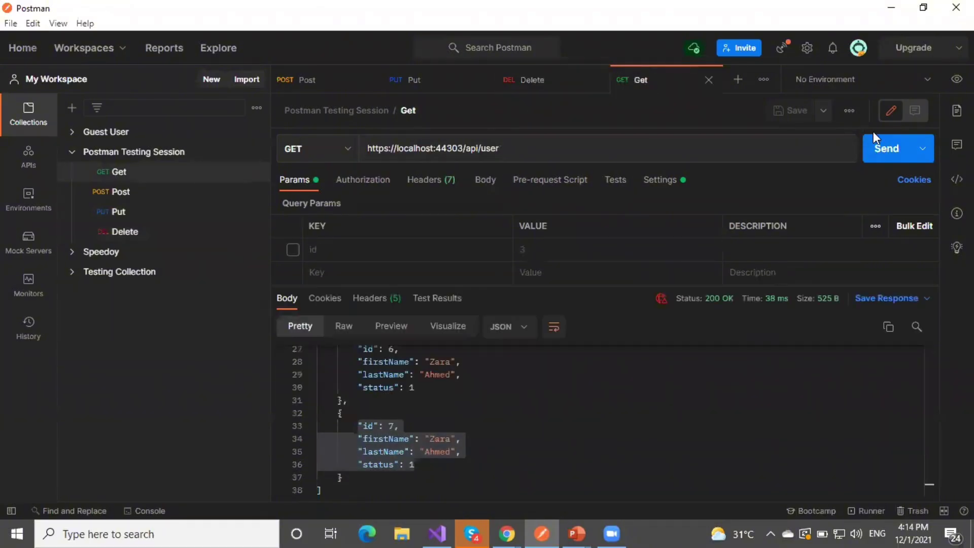
pyautogui.click(870, 150)
pyautogui.scroll(5, 535, 429)
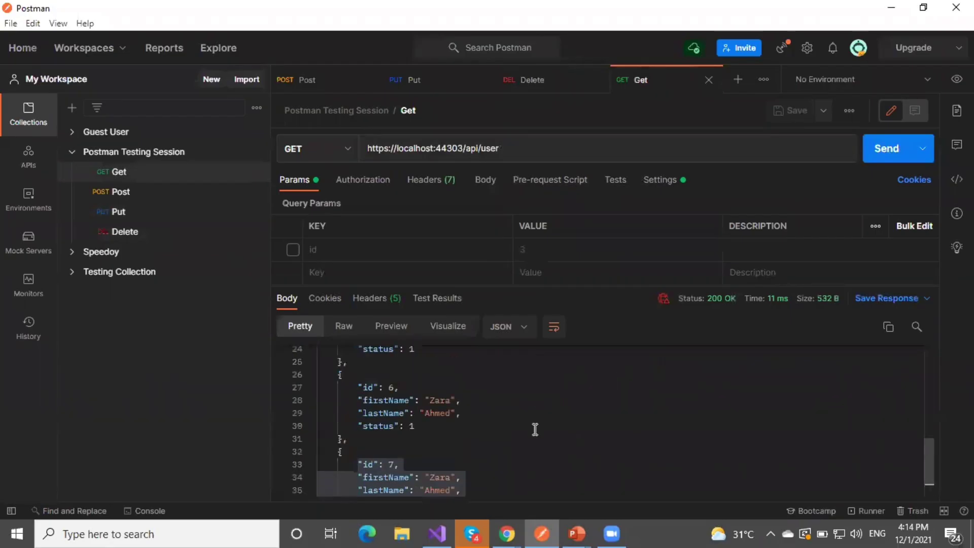
pyautogui.scroll(2, 535, 429)
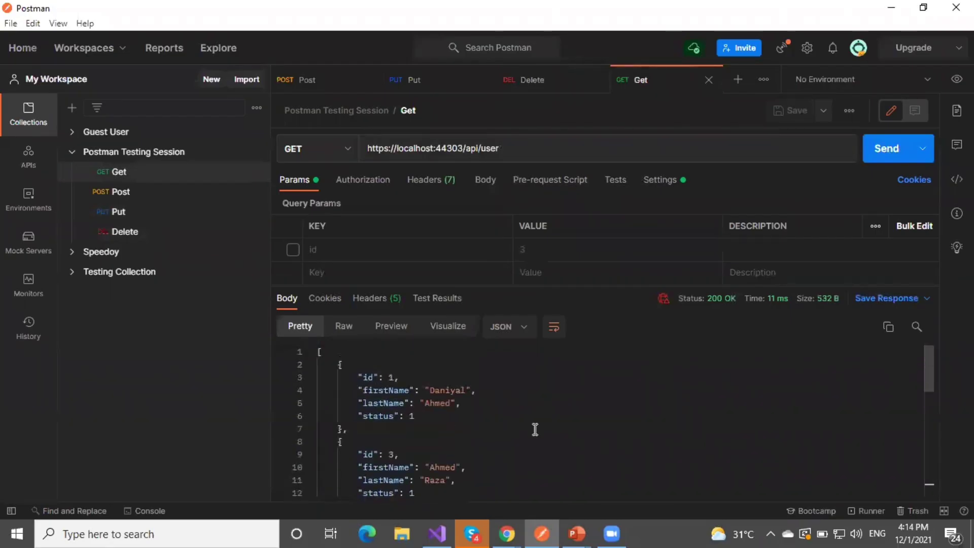
pyautogui.scroll(-1, 450, 411)
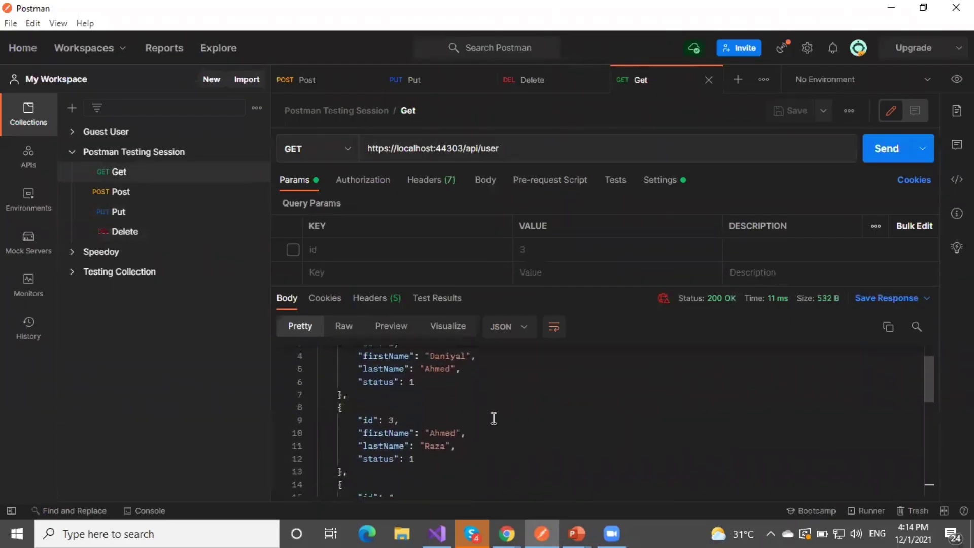
pyautogui.scroll(1, 494, 415)
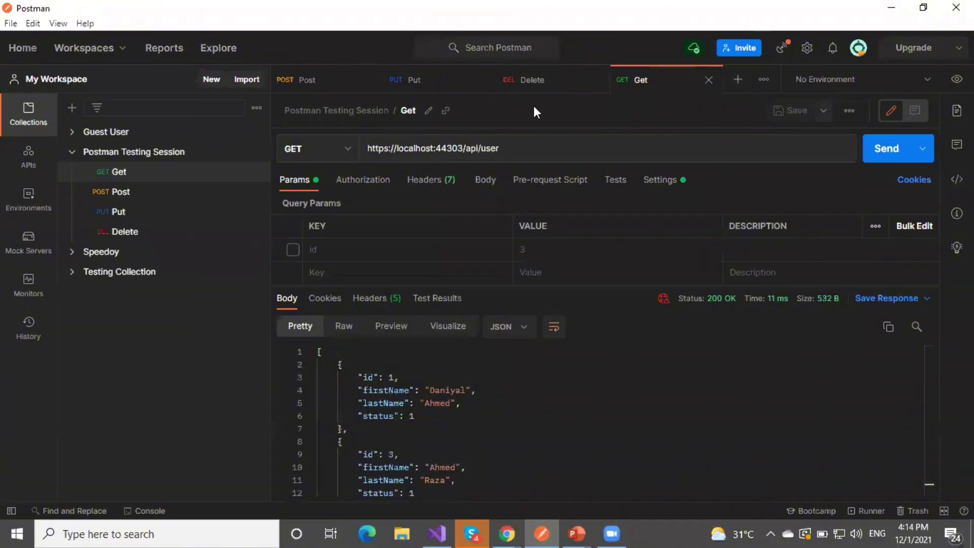
# - Reopen the Post request, consult the Demonstration slide in the presentation, and return to Postman
pyautogui.click(338, 87)
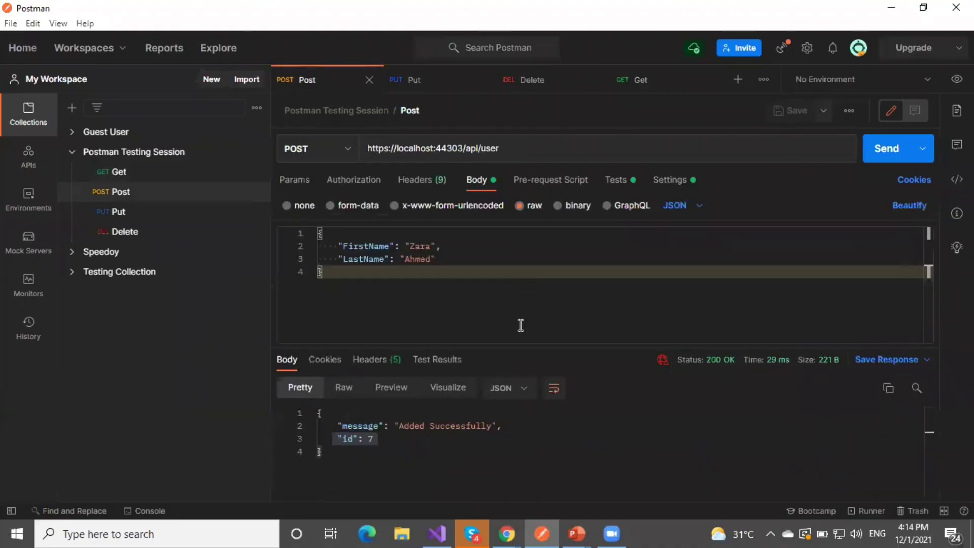
pyautogui.hotkey('alt', 'Tab')
pyautogui.hotkey('alt', 'Tab')
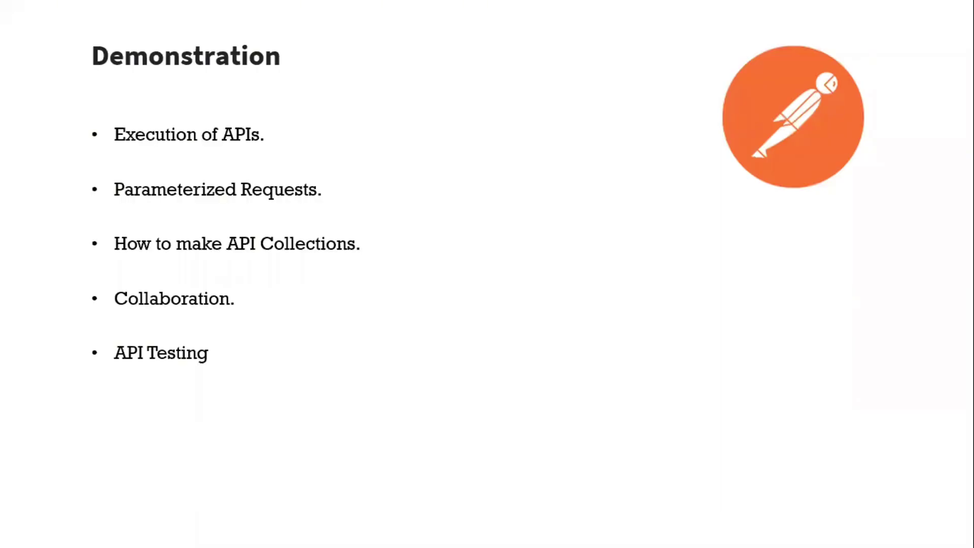
pyautogui.hotkey('alt', 'Tab')
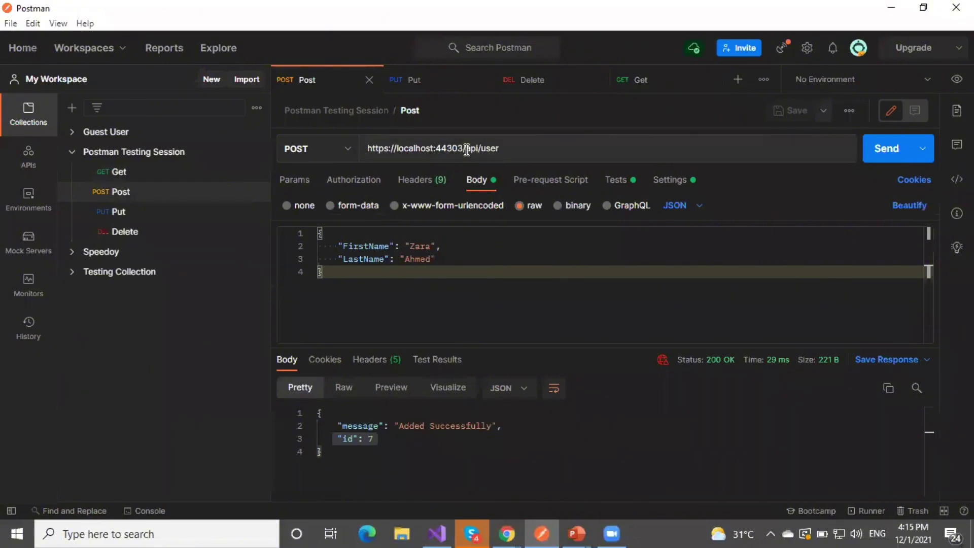
pyautogui.moveTo(463, 149); pyautogui.dragTo(367, 148)
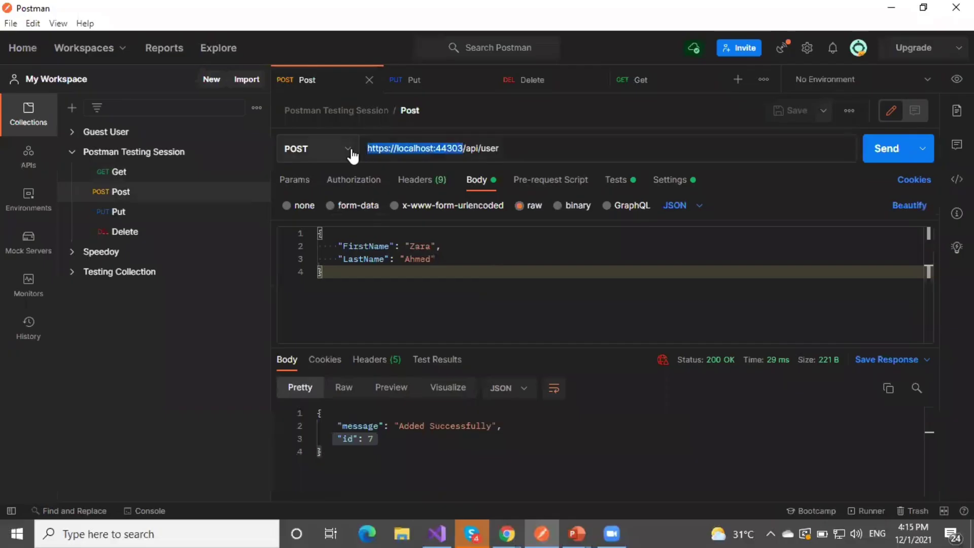
pyautogui.click(552, 151)
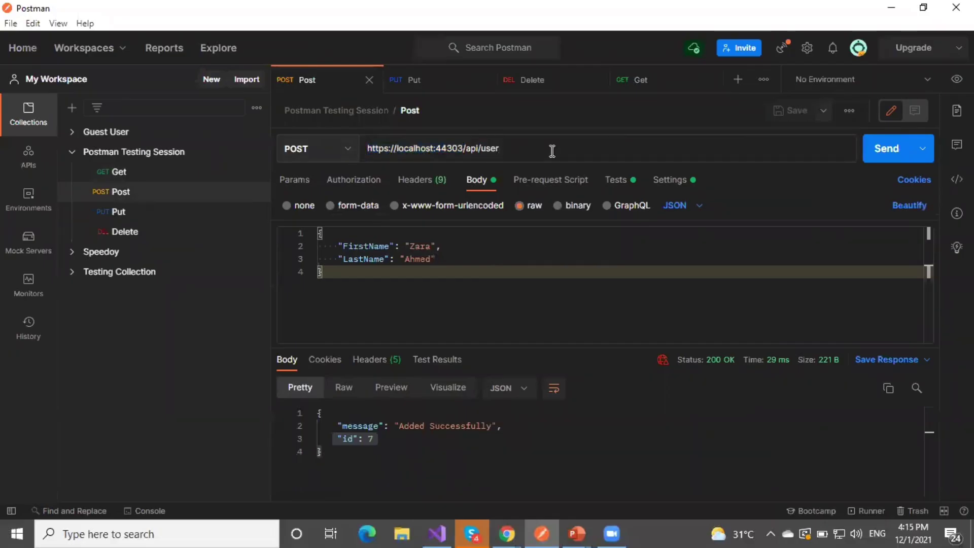
pyautogui.moveTo(499, 149); pyautogui.dragTo(465, 151)
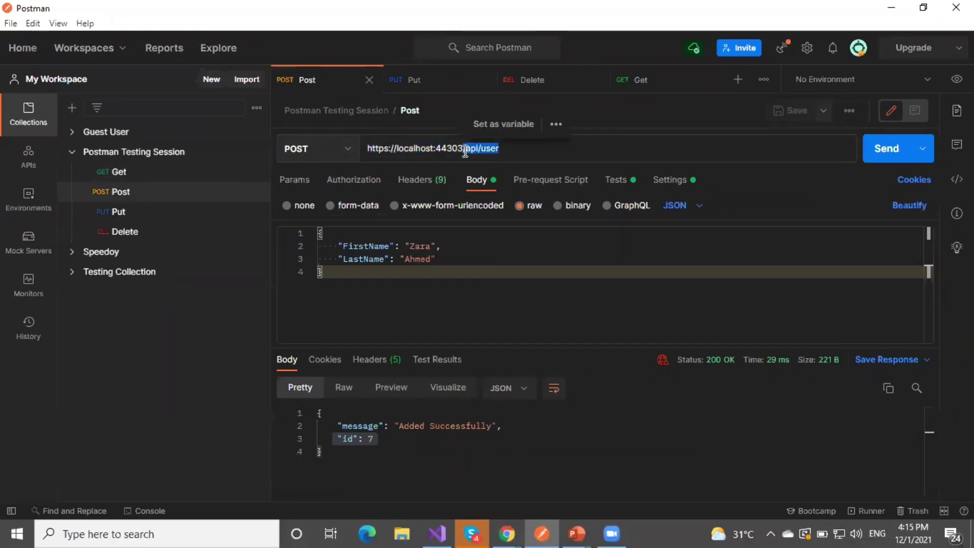
# - Point out the host and port, followed by the /api/user endpoint, by selecting each part of the Post request's URL again
pyautogui.click(548, 152)
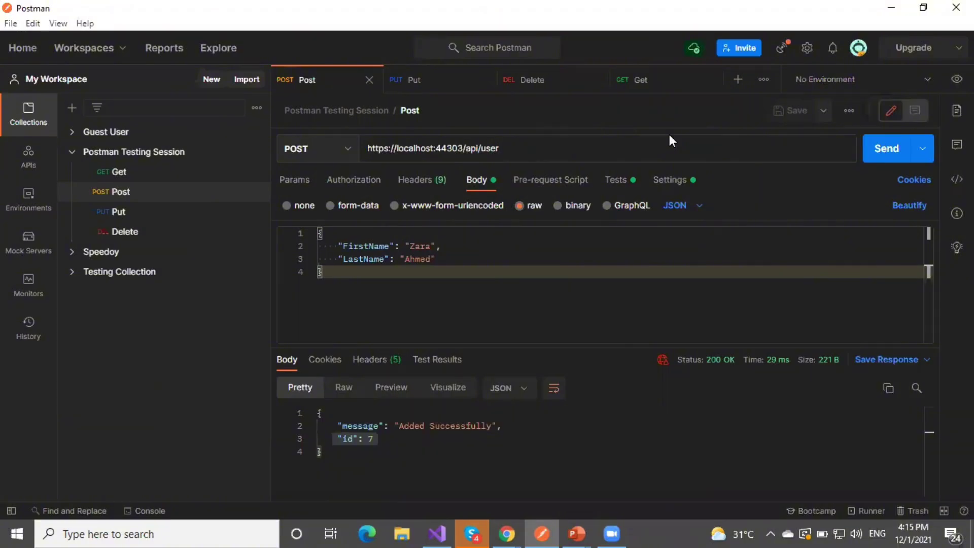
pyautogui.hotkey('ctrl', 'shift', 'Left')
pyautogui.hotkey('ctrl', 'shift', 'Left')
pyautogui.hotkey('ctrl', 'shift', 'Left')
pyautogui.hotkey('ctrl', 'shift', 'Left')
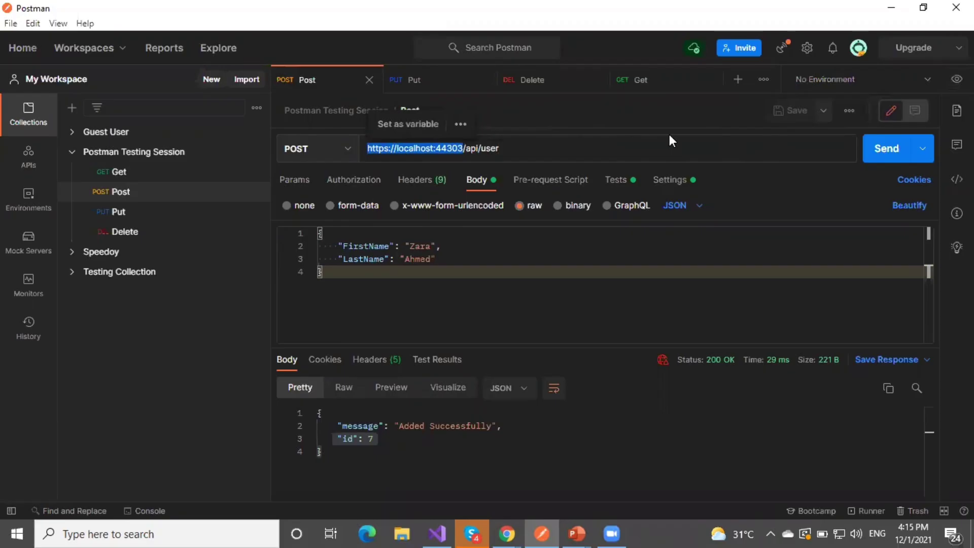
pyautogui.press('Right')
pyautogui.hotkey('ctrl', 'shift', 'Right')
pyautogui.hotkey('ctrl', 'shift', 'Right')
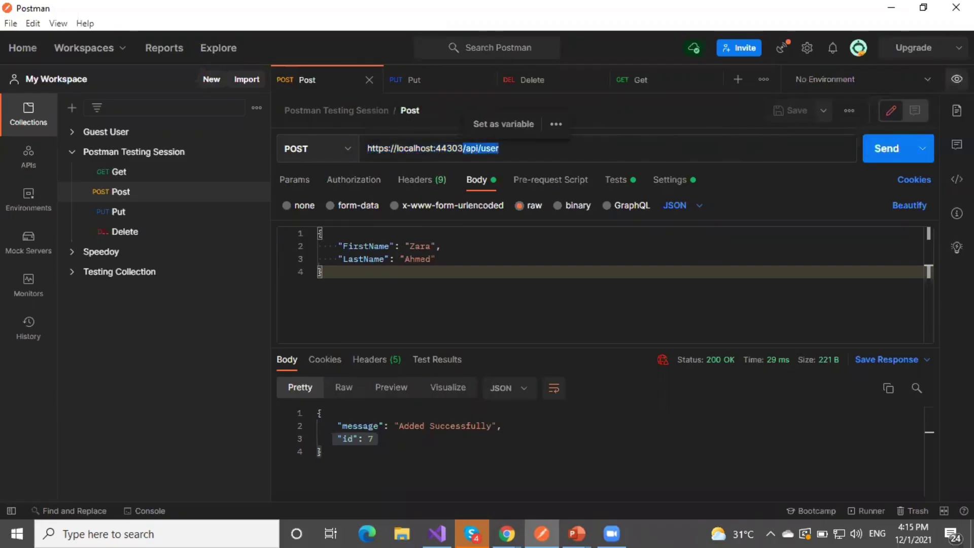
# - Look up the current environment and global variables, and create a new environment named Testing
pyautogui.click(957, 79)
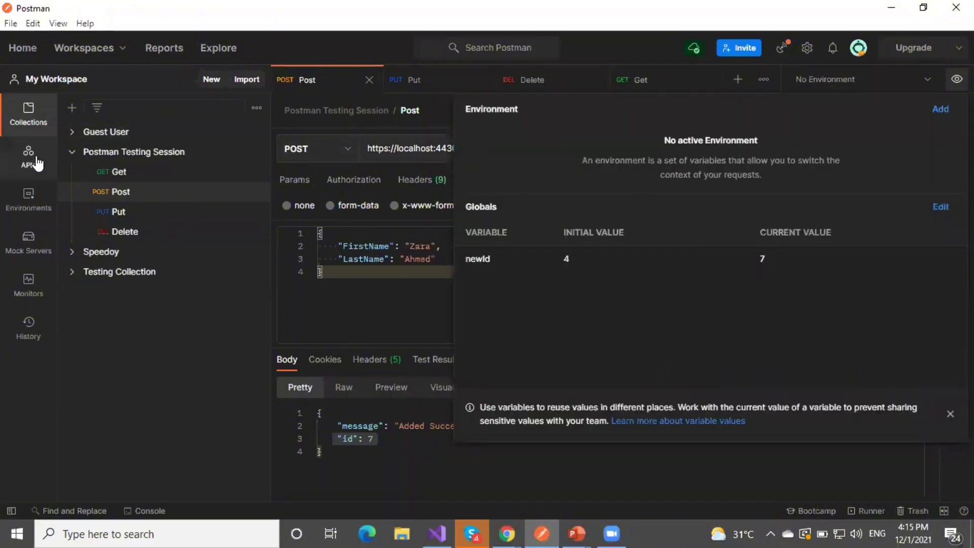
pyautogui.click(17, 218)
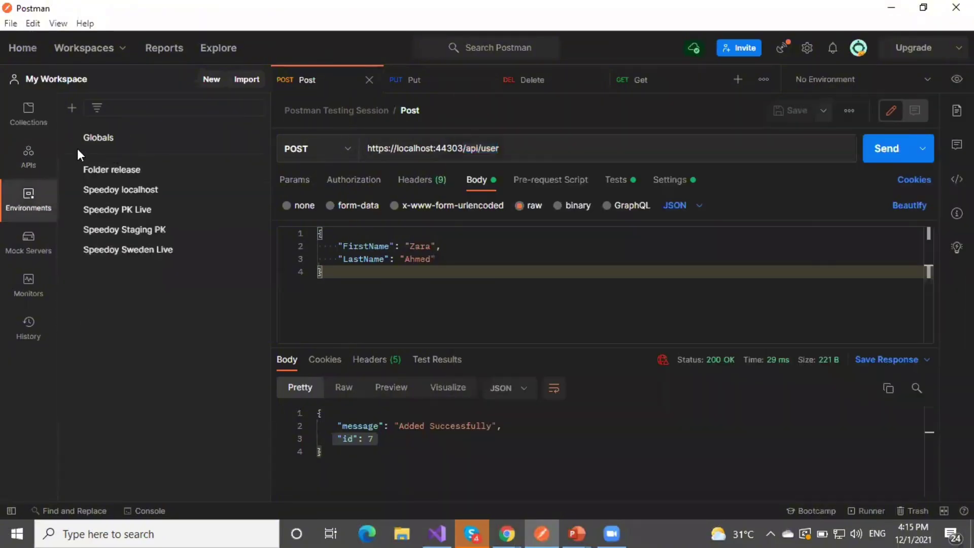
pyautogui.click(72, 108)
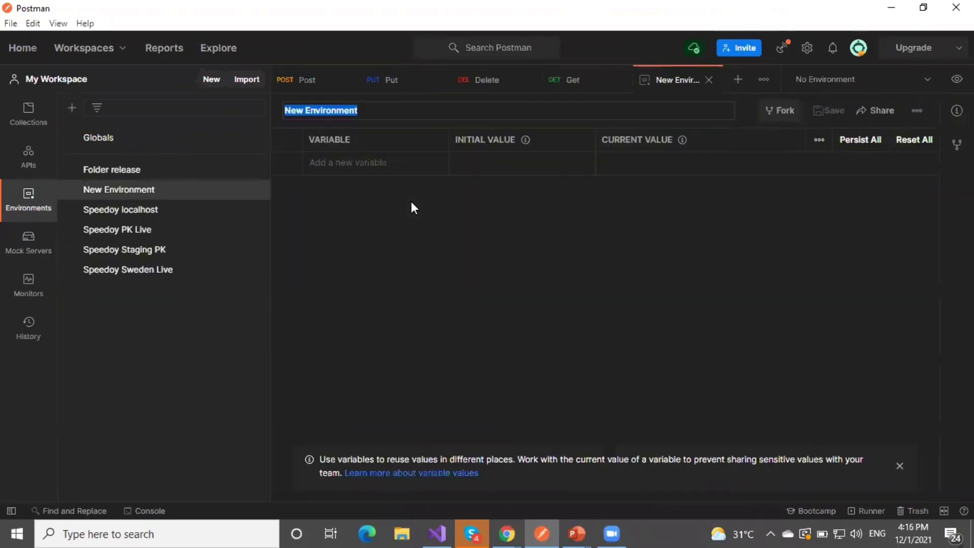
pyautogui.write('Testing')
pyautogui.press('Return')
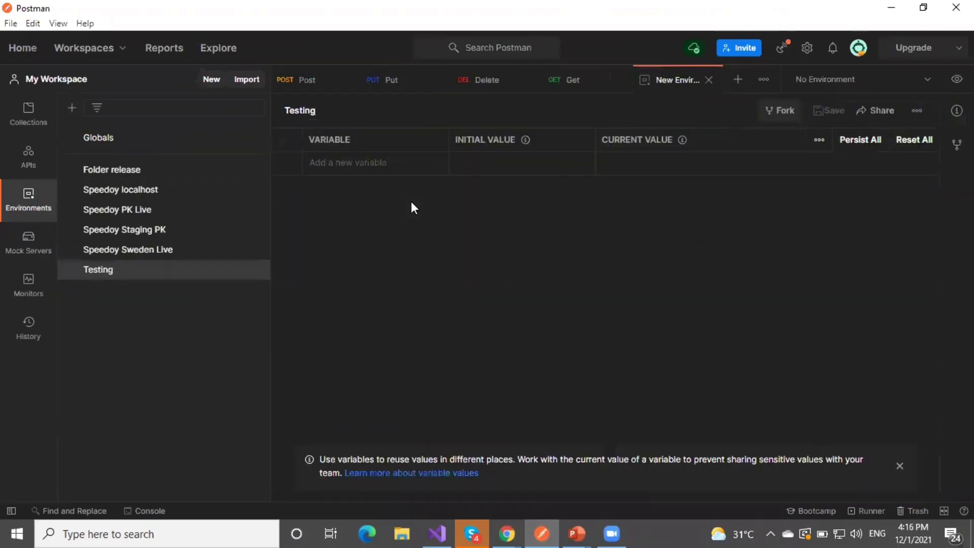
pyautogui.write('url')
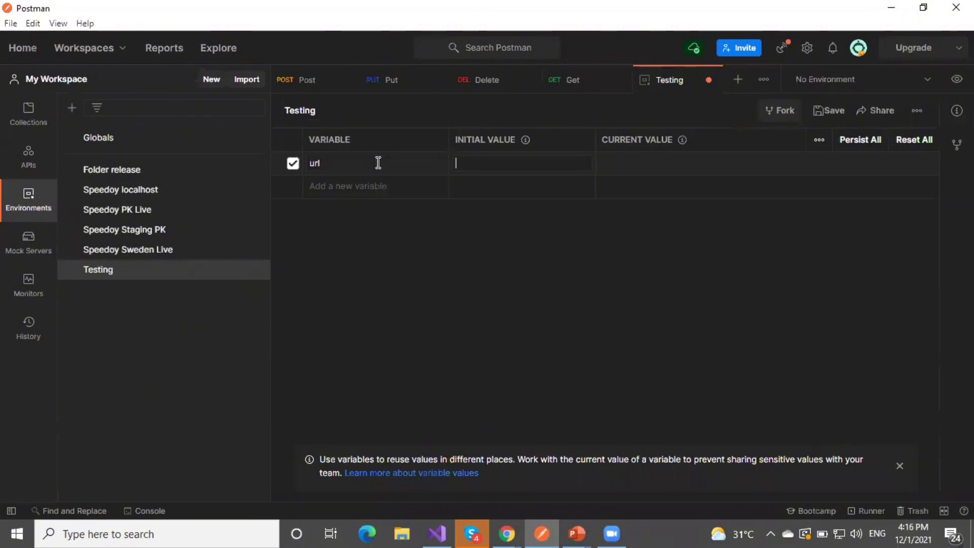
pyautogui.click(576, 79)
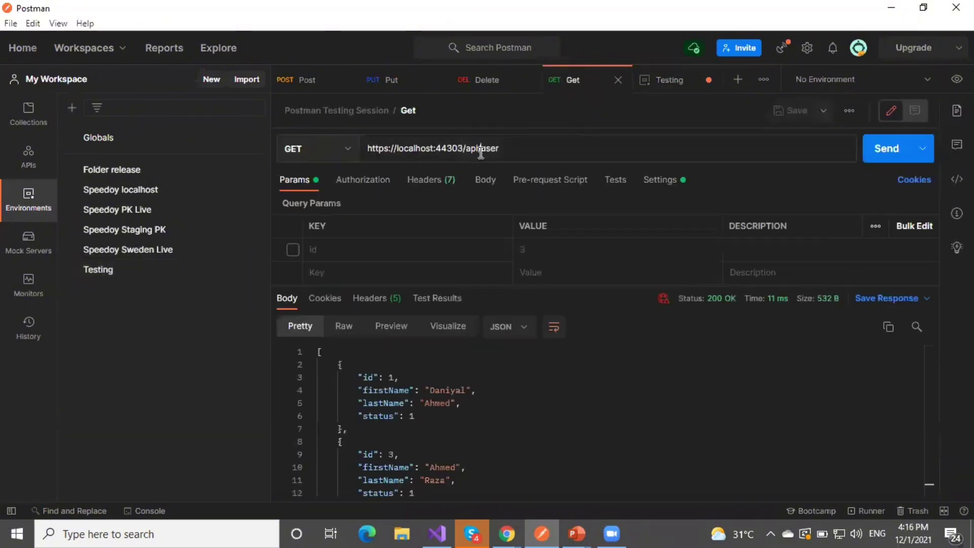
pyautogui.press('Right')
pyautogui.press('Right')
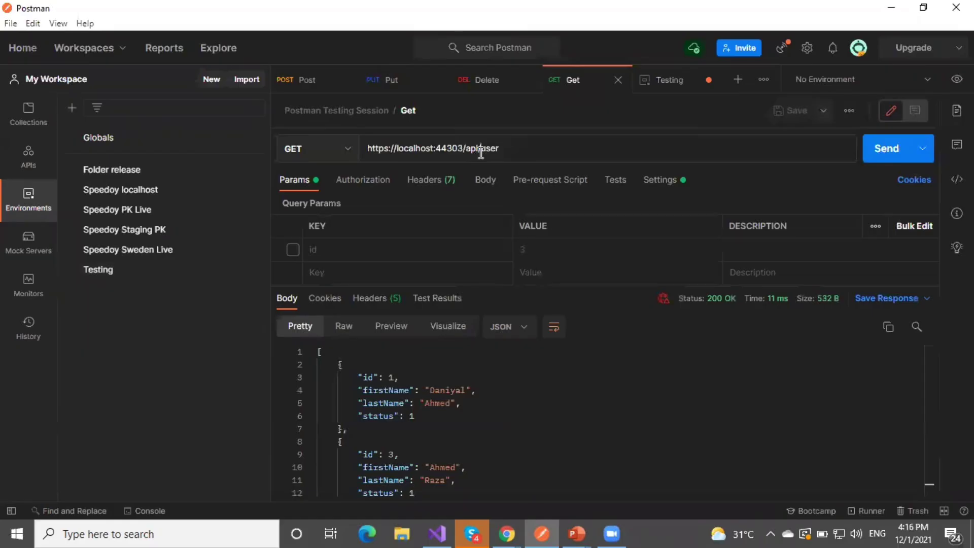
pyautogui.hotkey('ctrl', 'shift', 'Left')
pyautogui.hotkey('ctrl', 'shift', 'Left')
pyautogui.hotkey('ctrl', 'shift', 'Left')
pyautogui.hotkey('ctrl', 'shift', 'Left')
pyautogui.hotkey('ctrl', 'shift', 'Left')
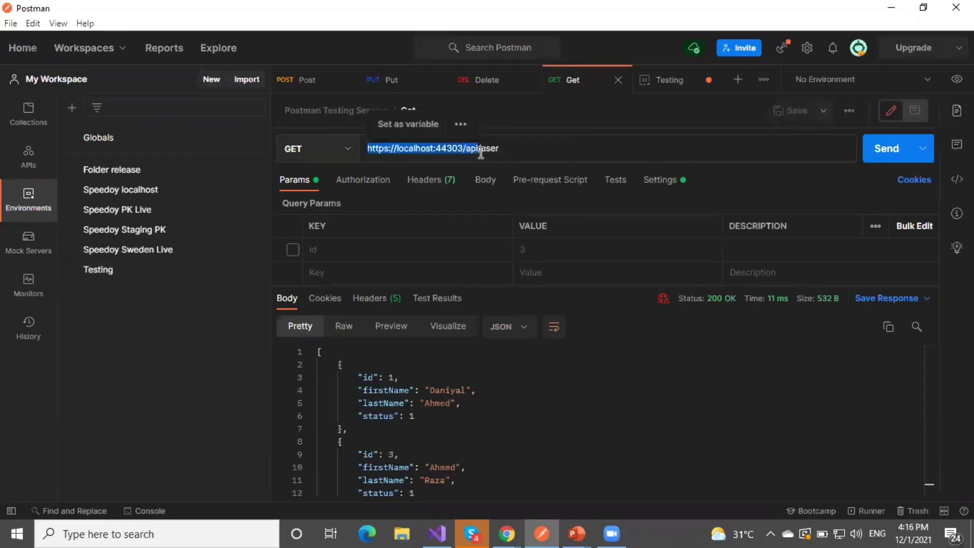
pyautogui.click(671, 80)
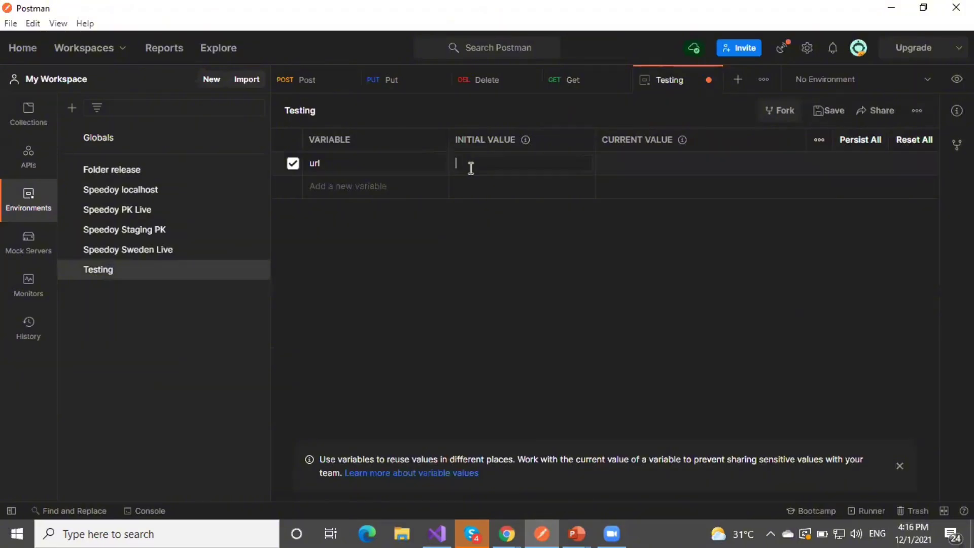
pyautogui.write('https://localhost:44303/api')
pyautogui.click(654, 170)
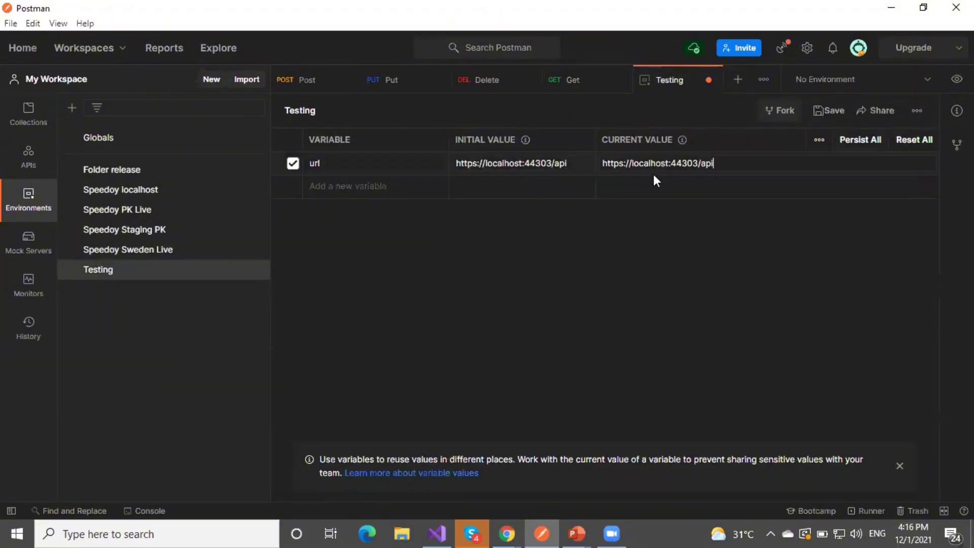
pyautogui.click(587, 86)
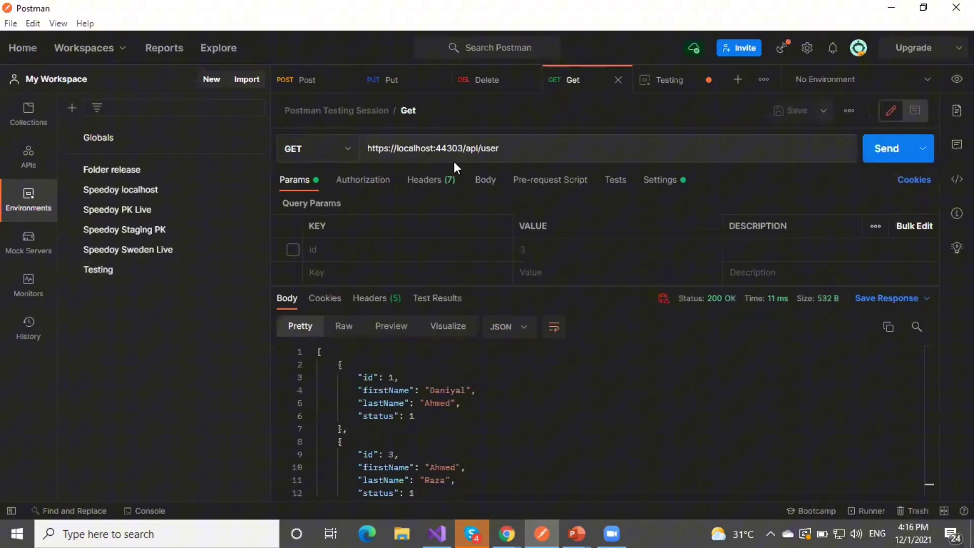
pyautogui.click(480, 148)
pyautogui.hotkey('ctrl', 'shift', 'Left')
pyautogui.hotkey('ctrl', 'shift', 'Left')
pyautogui.hotkey('ctrl', 'shift', 'Left')
pyautogui.hotkey('ctrl', 'shift', 'Left')
pyautogui.hotkey('ctrl', 'shift', 'Left')
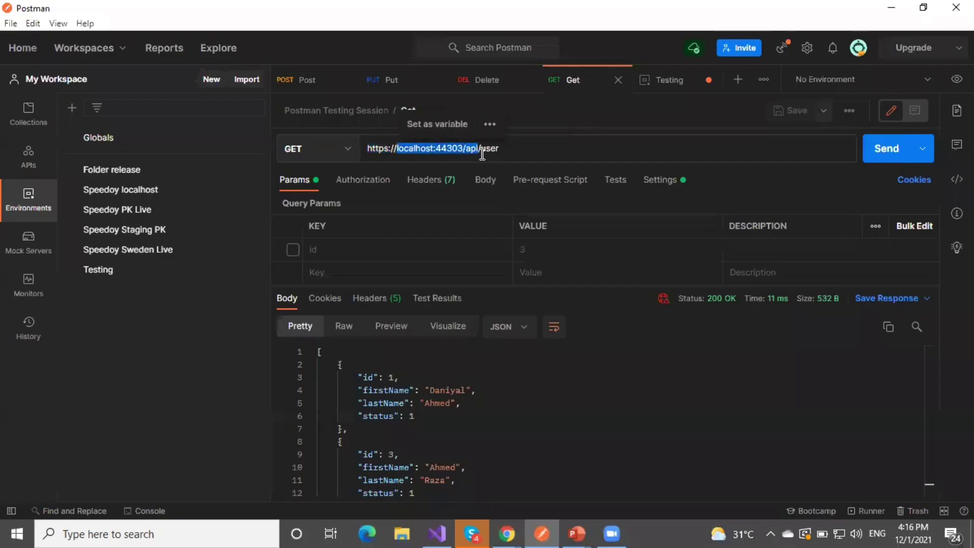
pyautogui.press('BackSpace')
pyautogui.write('{{')
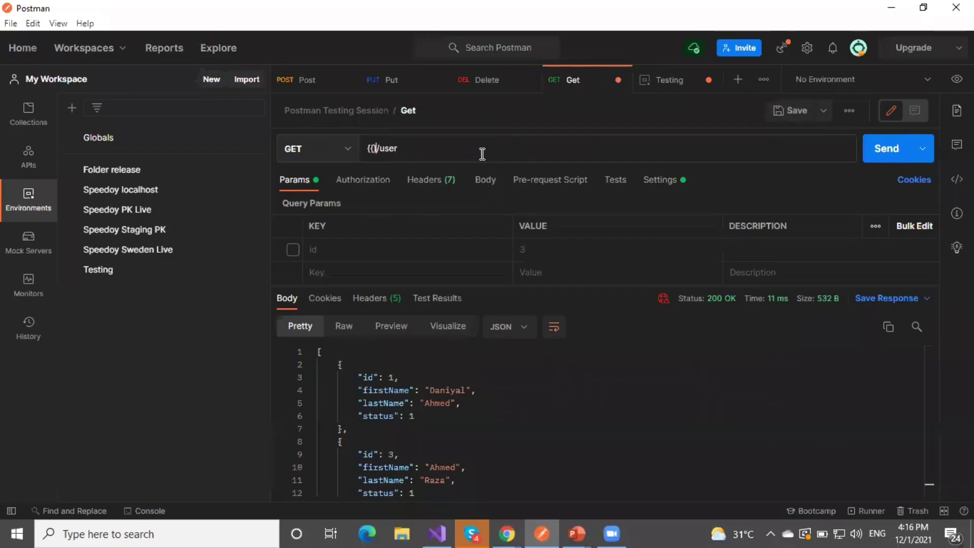
pyautogui.write('url')
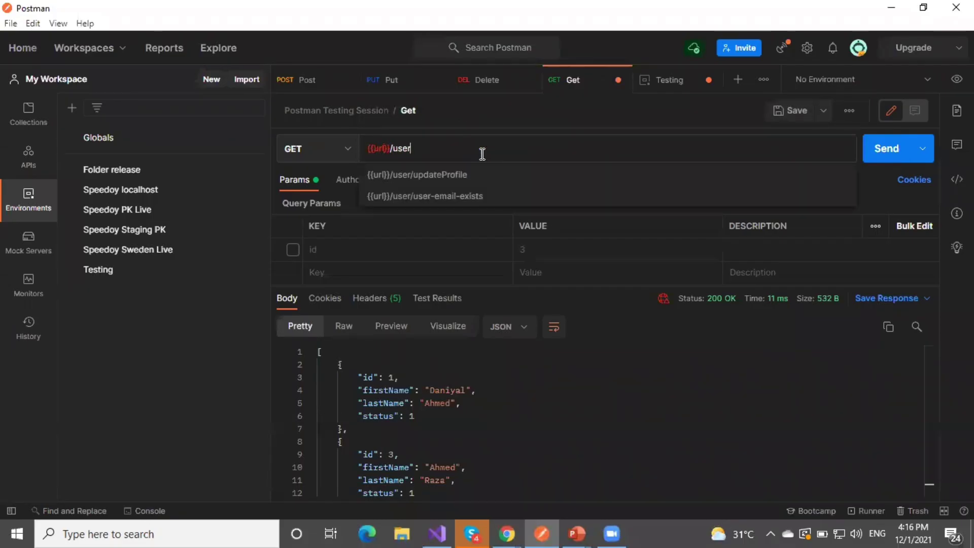
pyautogui.click(559, 350)
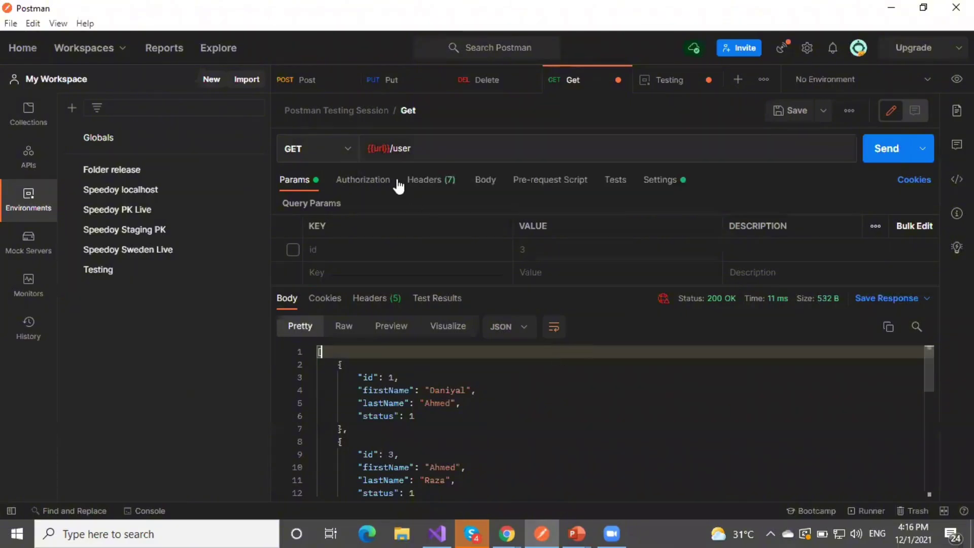
# - Save the Get request and the Testing environment, and close the environment after checking its url variable
pyautogui.moveTo(383, 151)
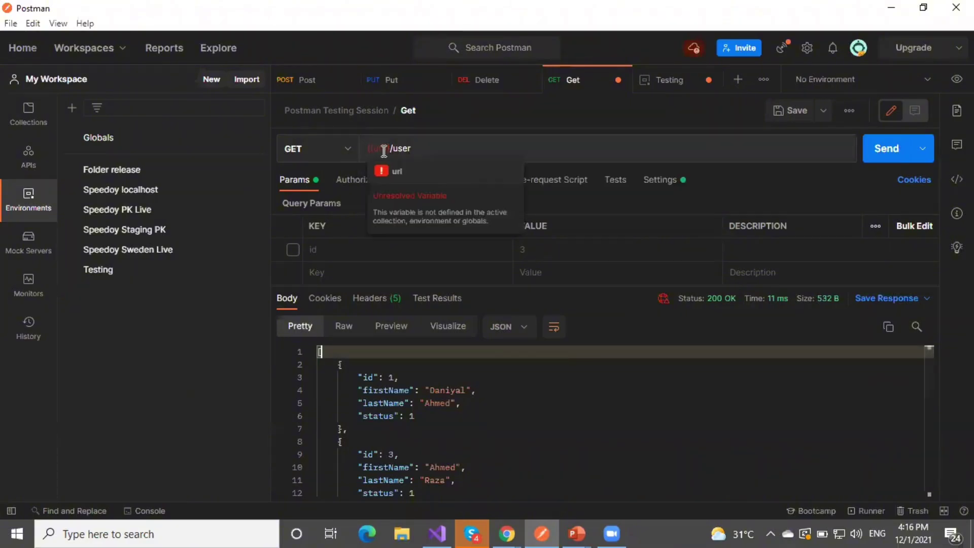
pyautogui.click(460, 148)
pyautogui.hotkey('ctrl', 's')
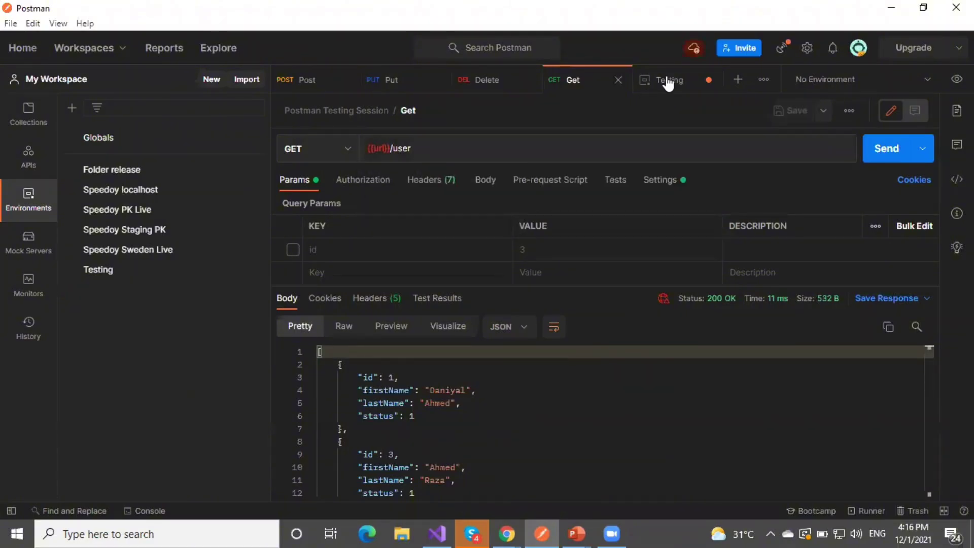
pyautogui.click(667, 81)
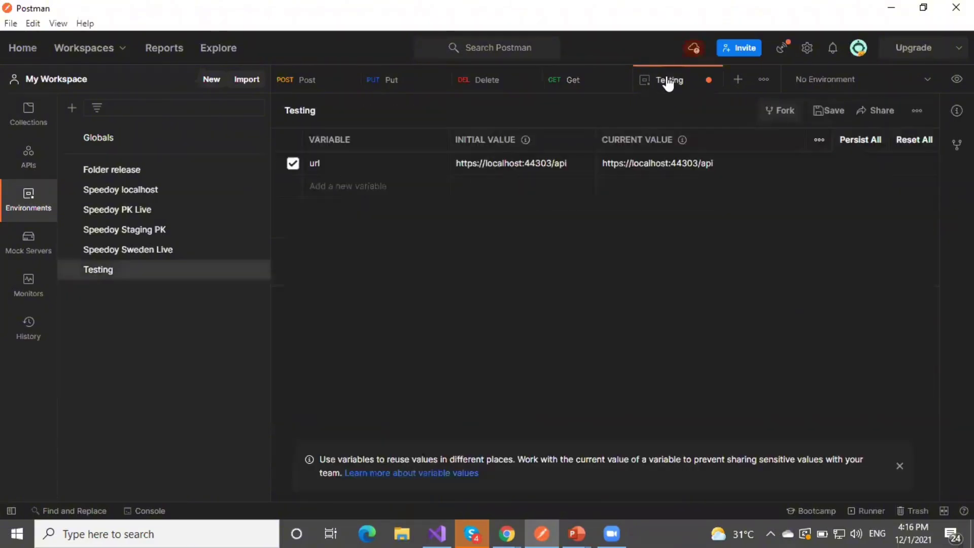
pyautogui.click(571, 94)
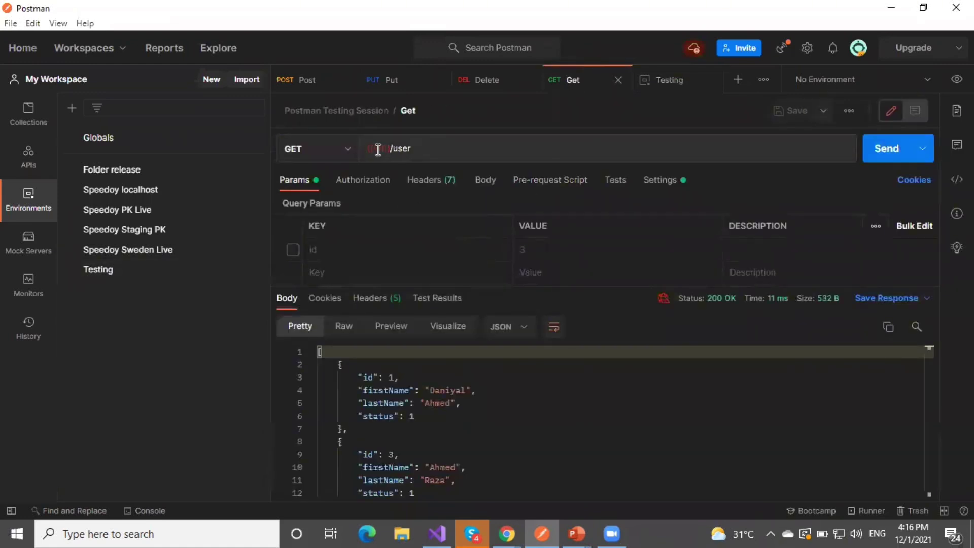
pyautogui.click(670, 81)
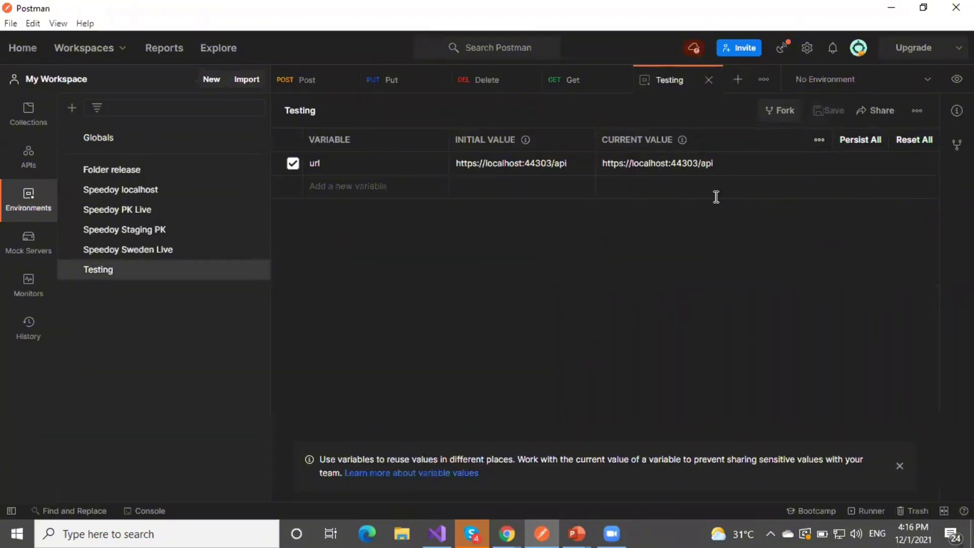
pyautogui.click(398, 163)
pyautogui.click(708, 81)
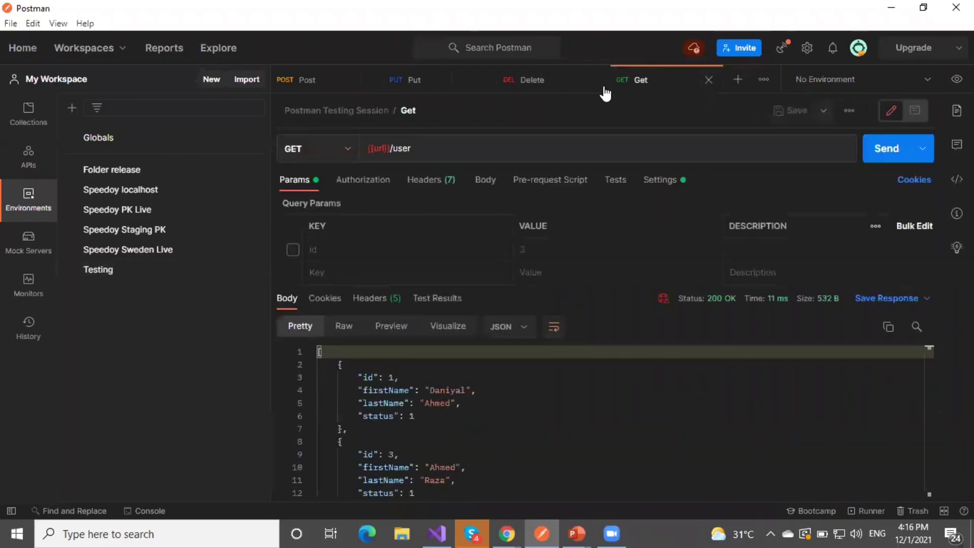
# - Make Testing the active environment and inspect how the url variable resolves in the Get request
pyautogui.moveTo(380, 147)
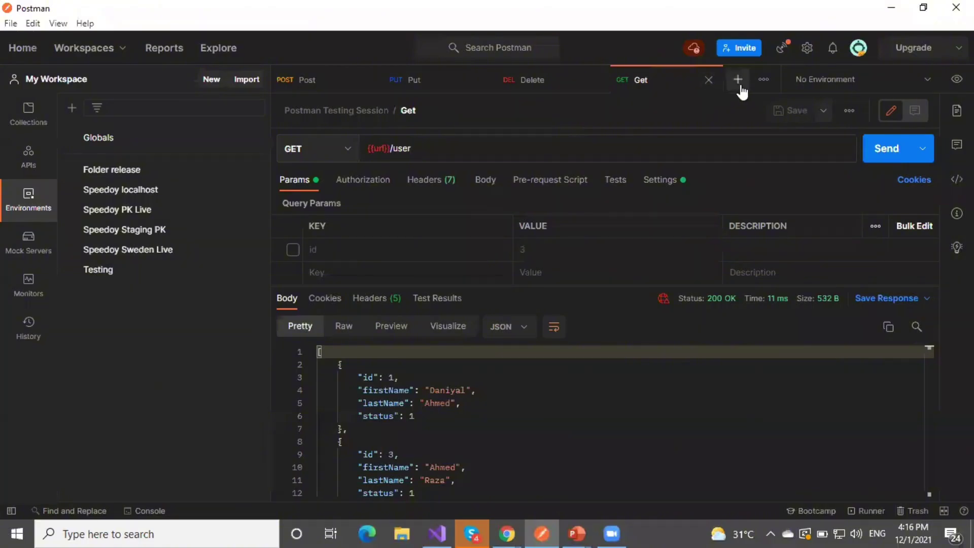
pyautogui.click(858, 80)
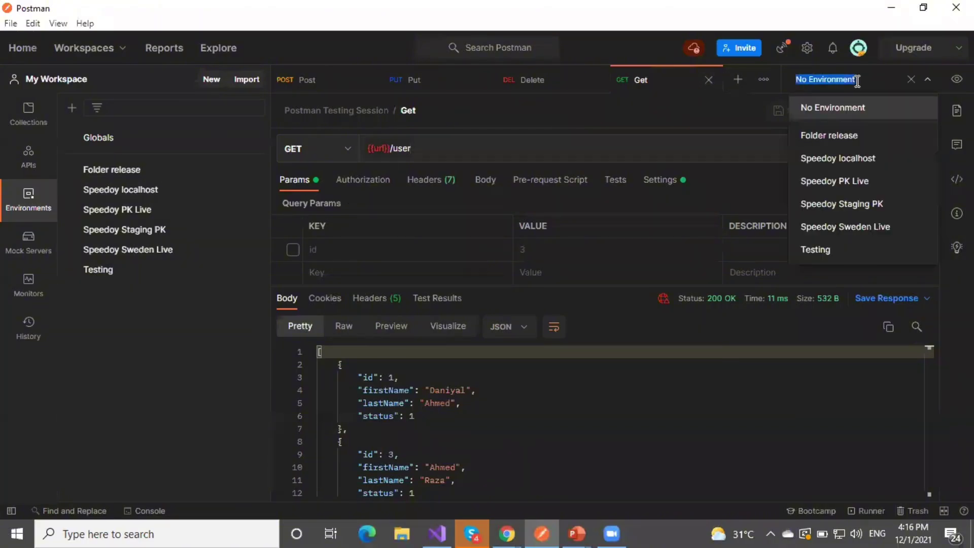
pyautogui.click(840, 257)
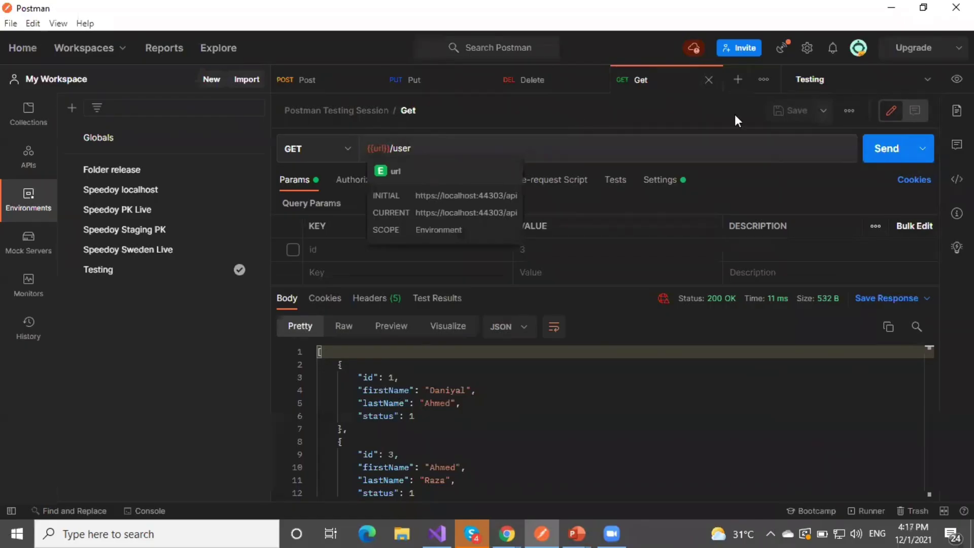
pyautogui.click(875, 83)
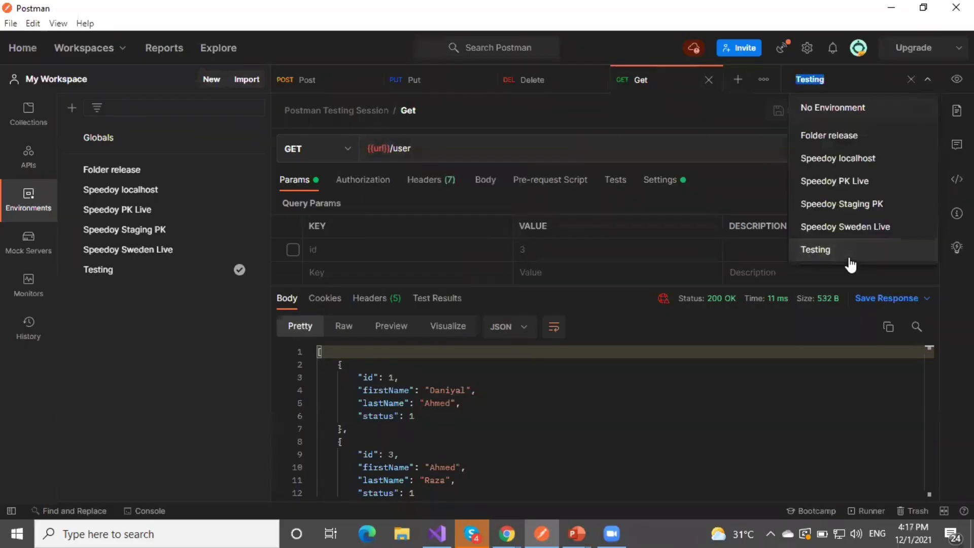
pyautogui.click(487, 152)
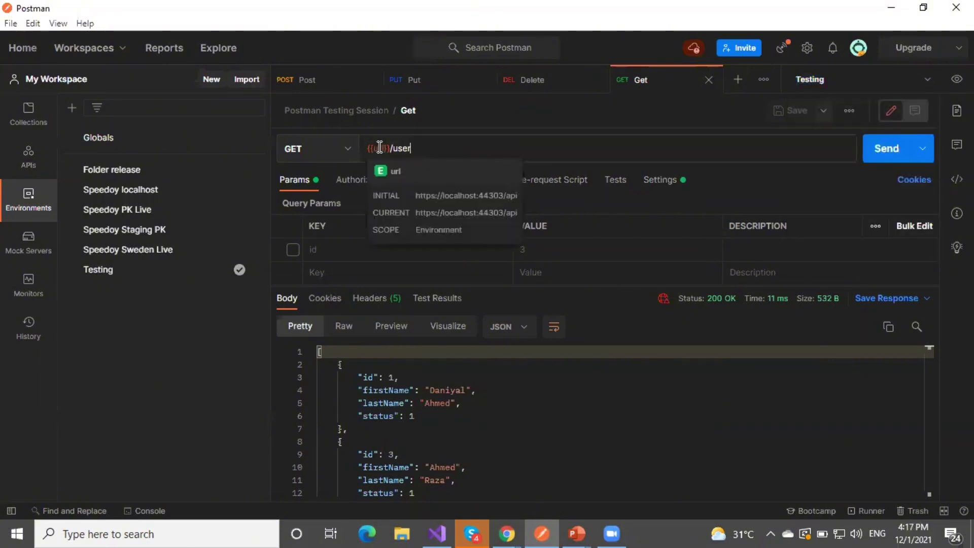
# - Send the Get request with the {{url}}/user address and look through the returned user list
pyautogui.click(888, 151)
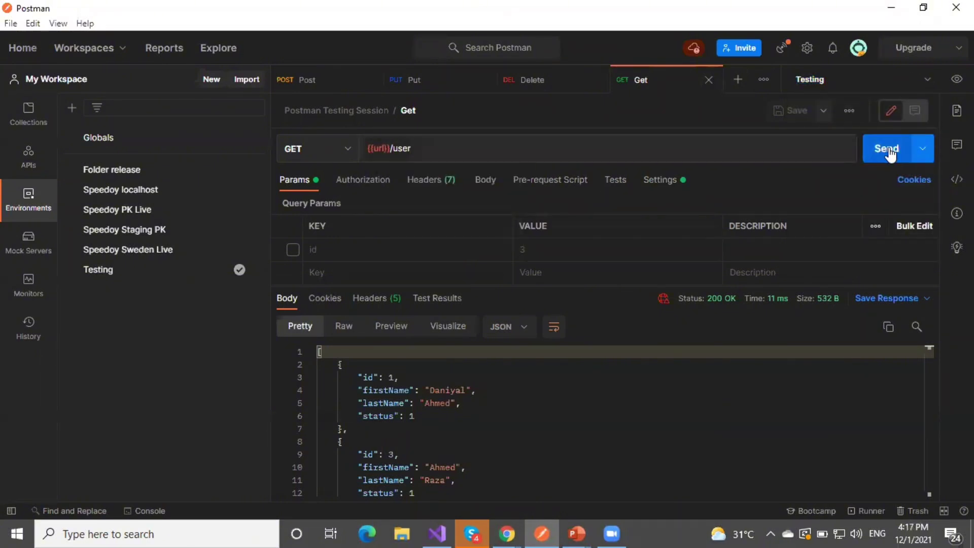
pyautogui.scroll(-3, 604, 421)
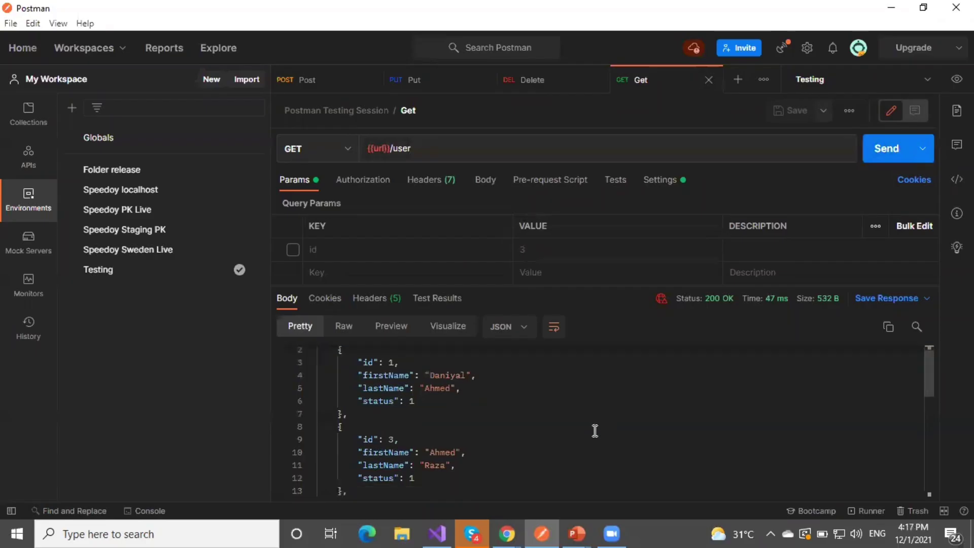
pyautogui.scroll(3, 593, 428)
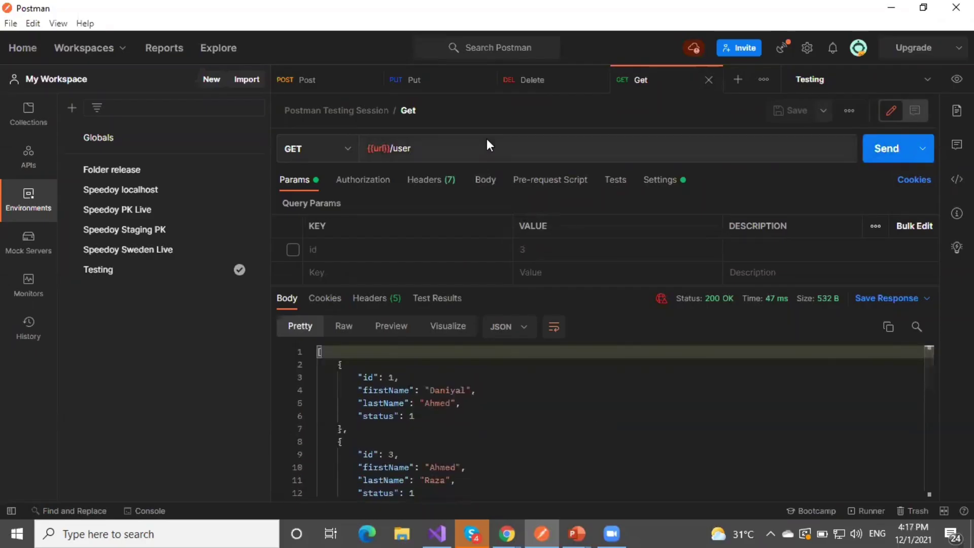
# - Switch the active environment to Speedoy PK Live, inspect the Get request's url variable, and make Testing active again
pyautogui.click(828, 89)
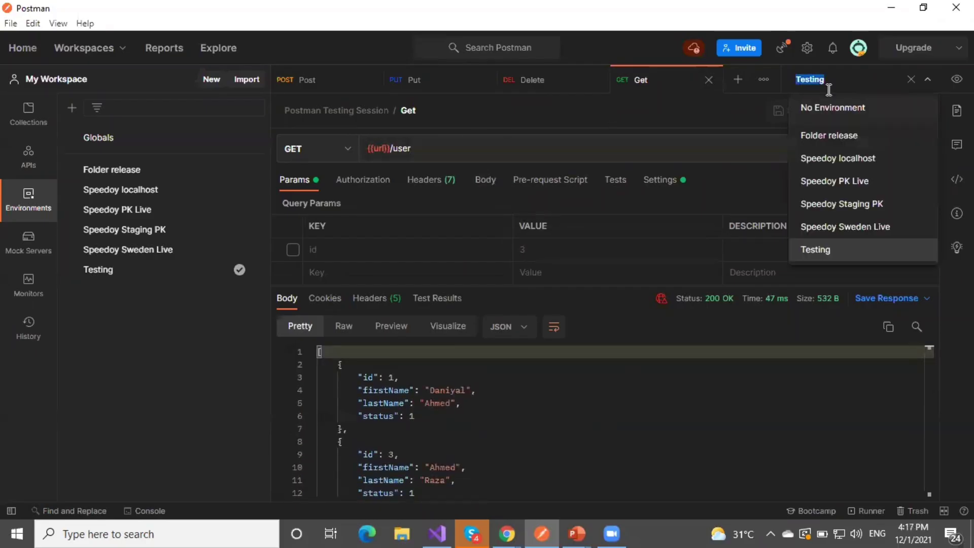
pyautogui.click(843, 181)
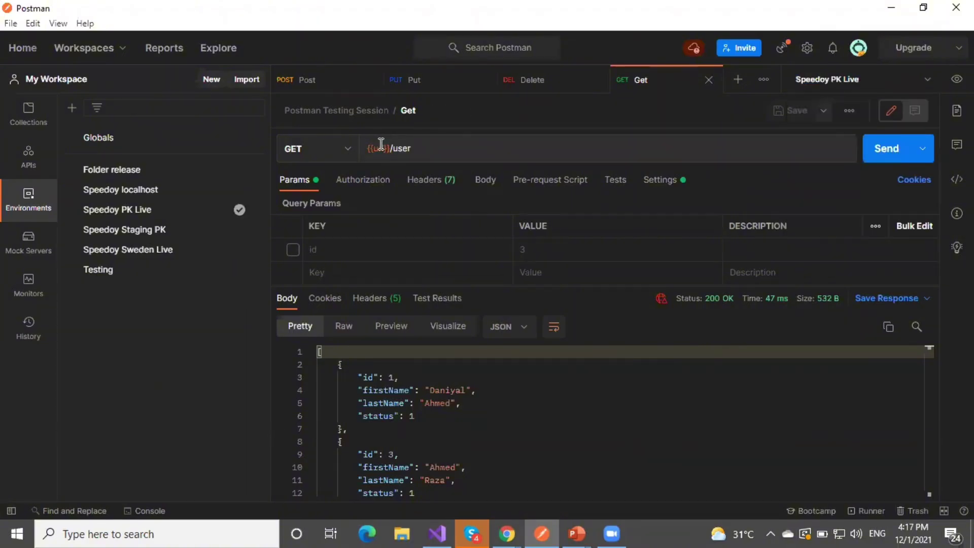
pyautogui.moveTo(381, 144)
pyautogui.click(866, 79)
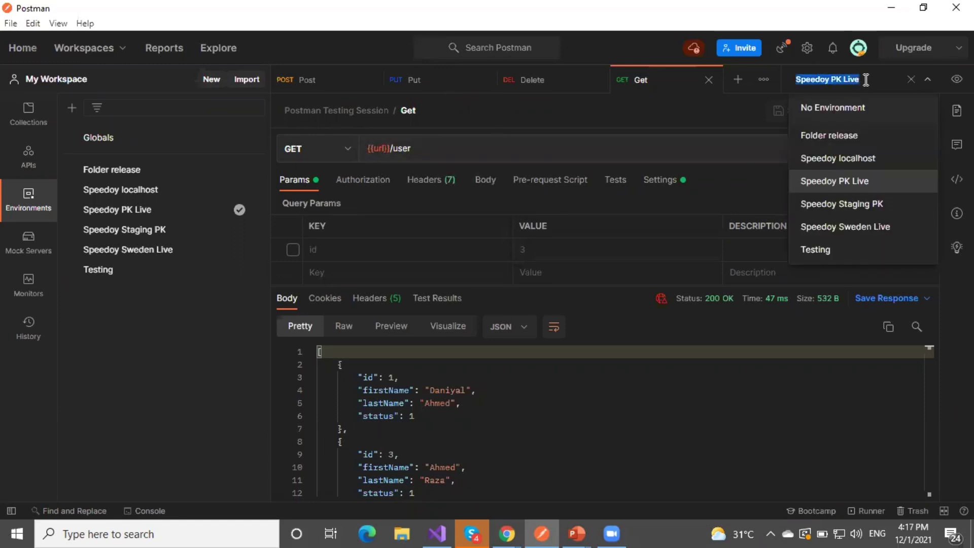
pyautogui.click(859, 248)
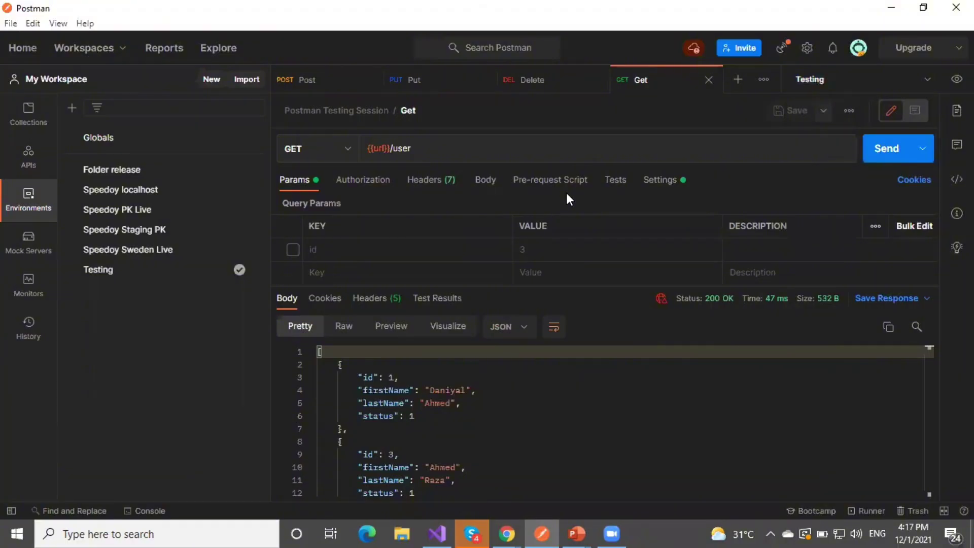
# - Show the workspace's collections and review the requests grouped under Postman Testing Session, leaving that collection collapsed
pyautogui.click(29, 114)
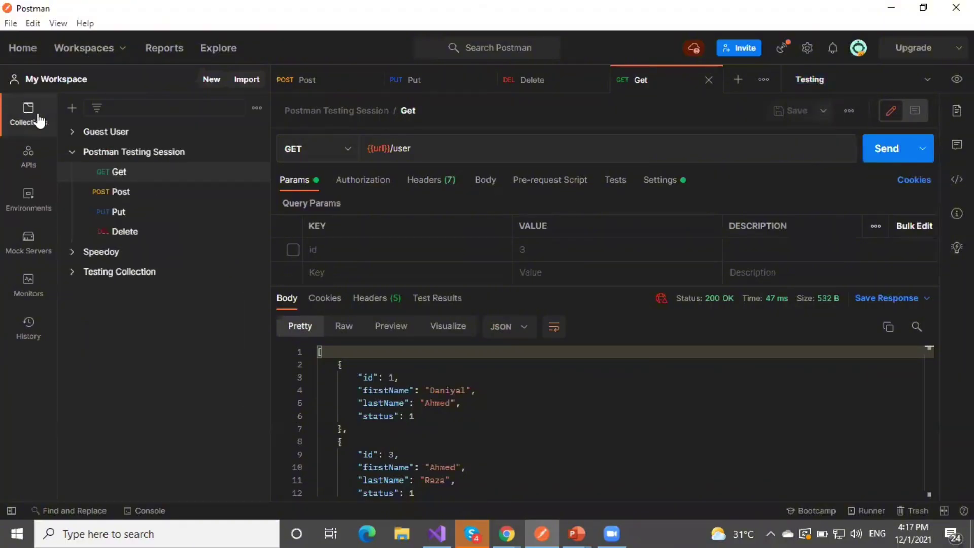
pyautogui.click(73, 152)
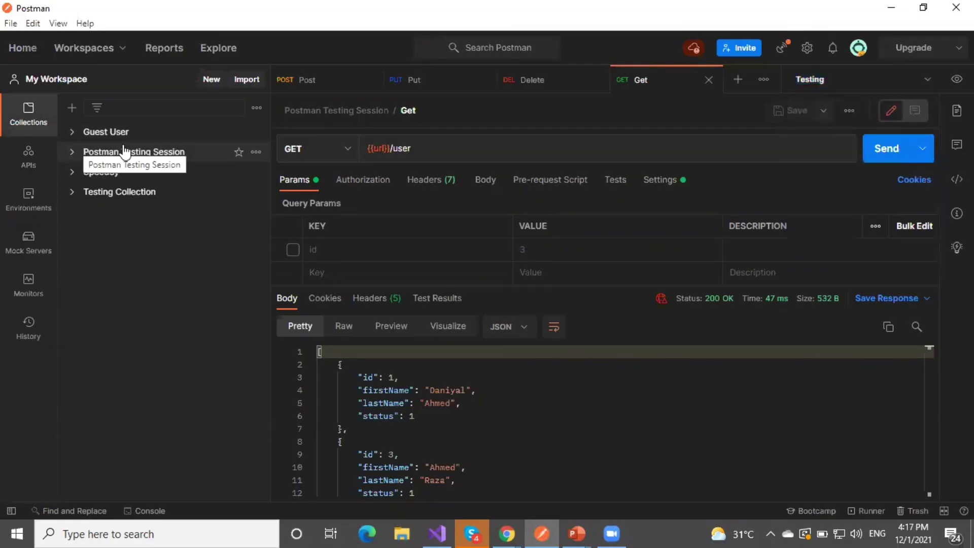
pyautogui.click(73, 152)
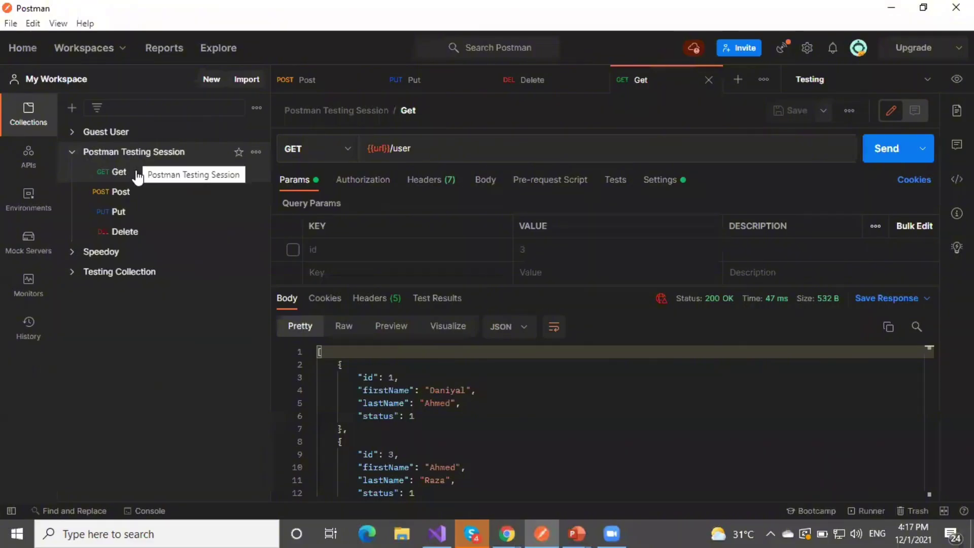
pyautogui.click(72, 152)
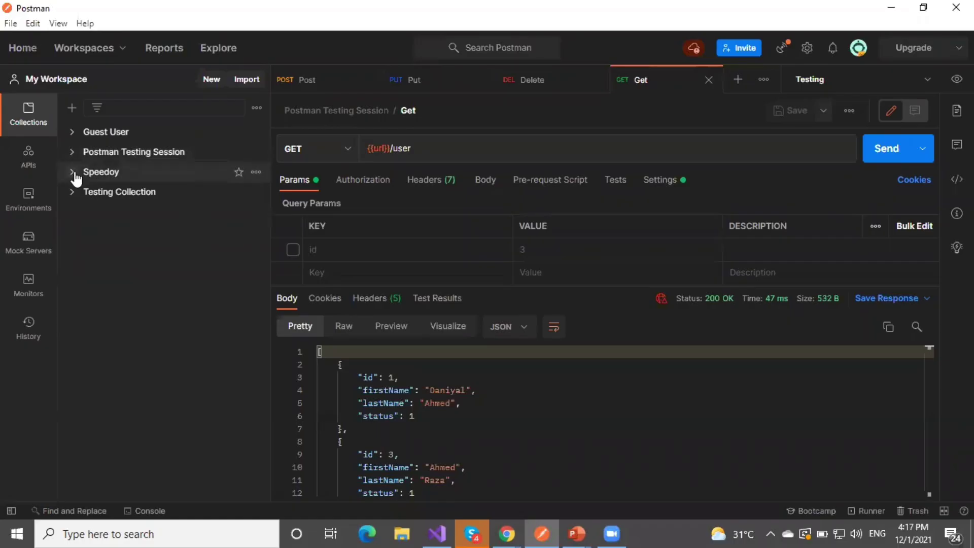
# - Review the folders of the Speedoy collection and the requests in its Dashboard folder, leaving both collapsed
pyautogui.click(75, 173)
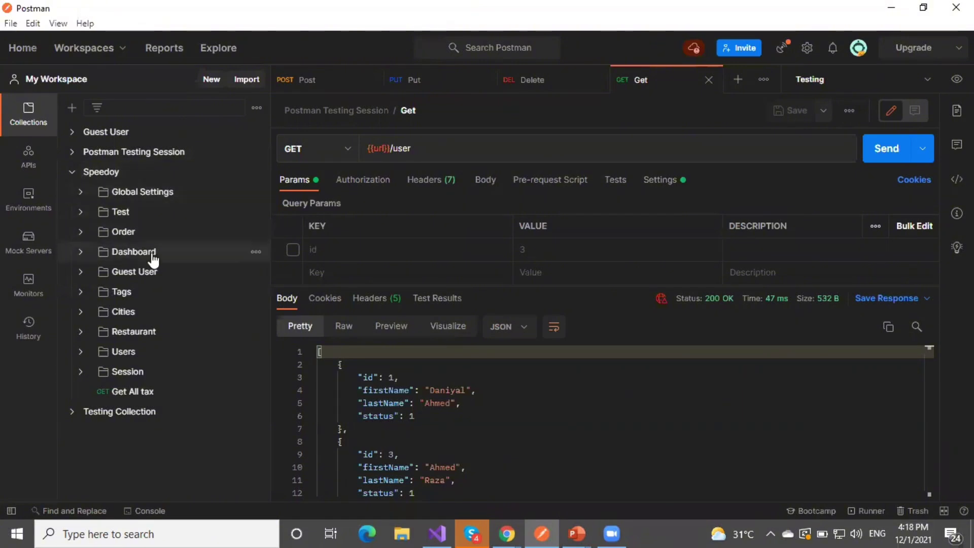
pyautogui.click(81, 250)
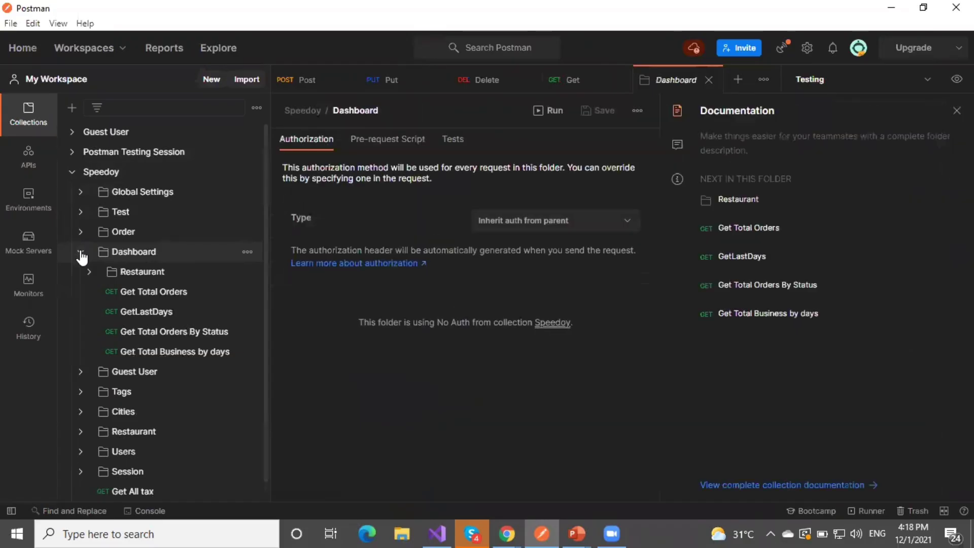
pyautogui.click(81, 251)
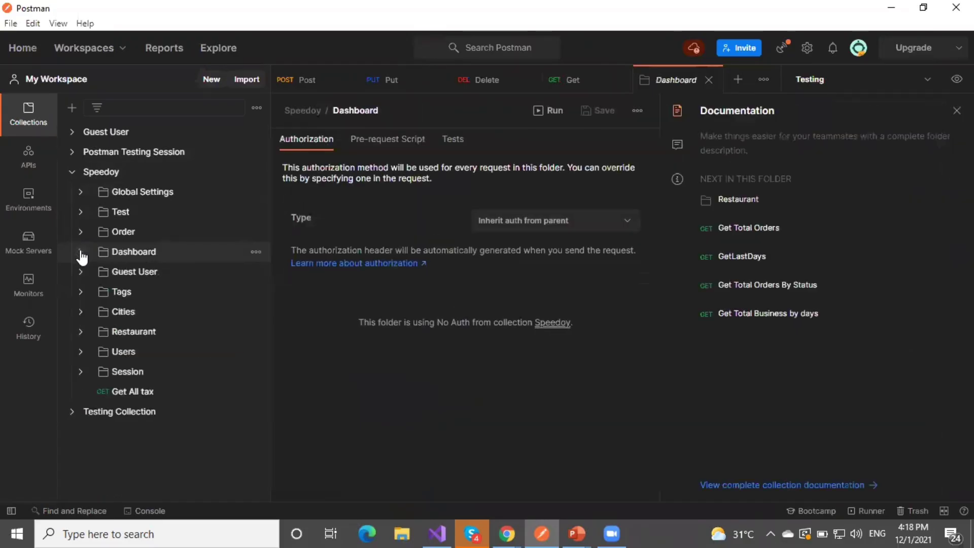
pyautogui.click(72, 172)
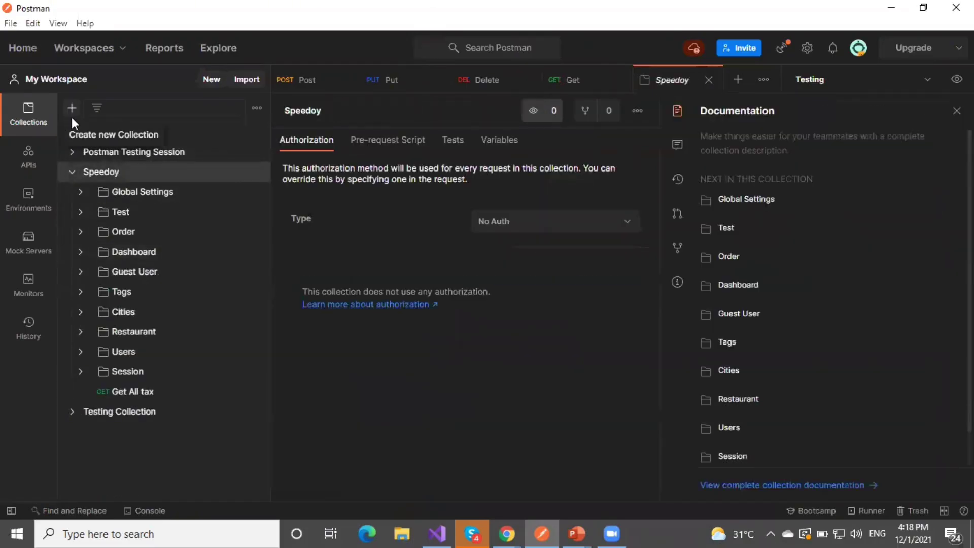
pyautogui.click(72, 172)
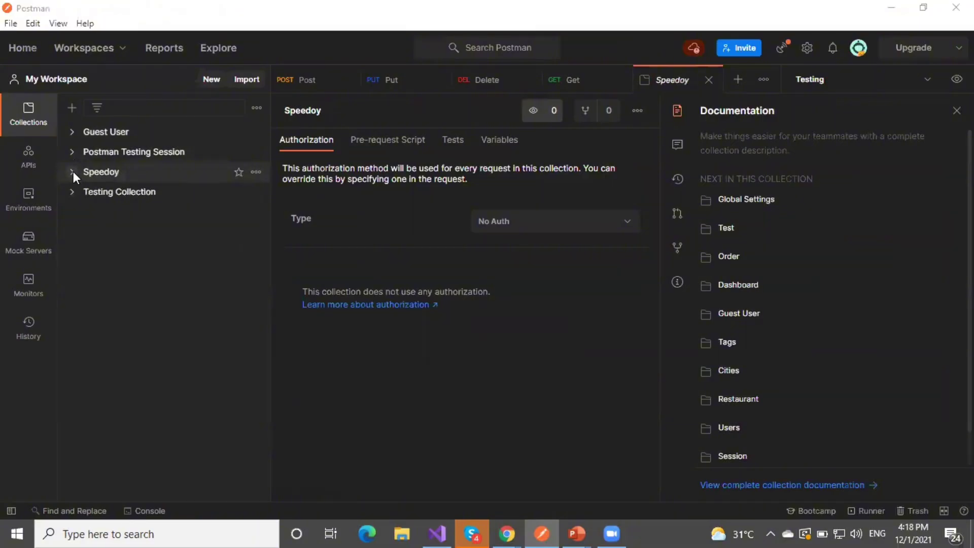
# - Check the Demonstration slide in the PowerPoint slide show, return to Postman, and close the Speedoy collection's page
pyautogui.hotkey('alt', 'Tab')
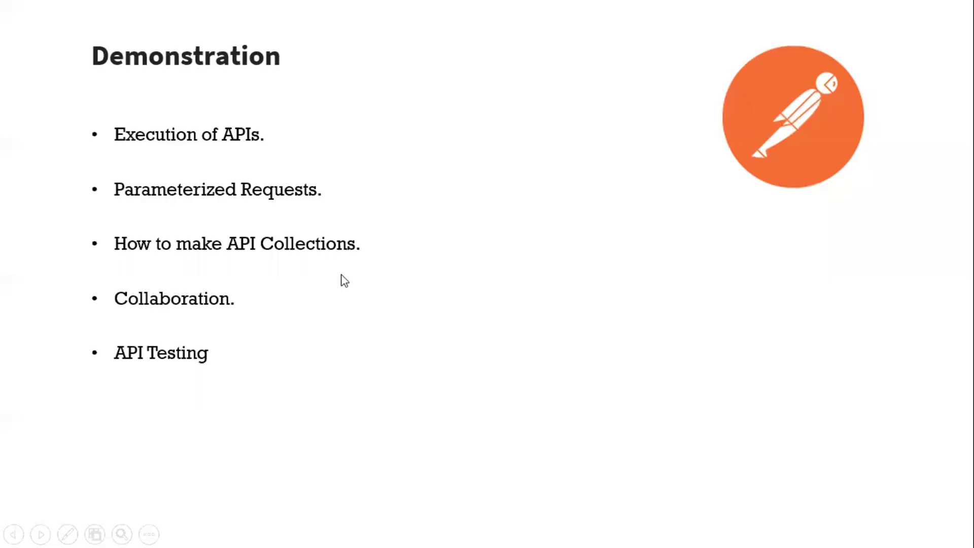
pyautogui.hotkey('alt', 'Tab')
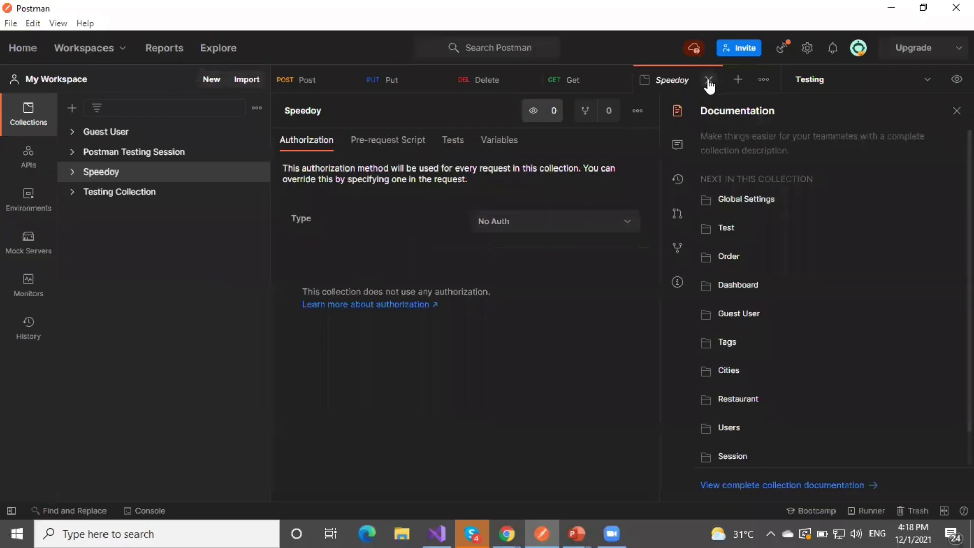
pyautogui.click(709, 81)
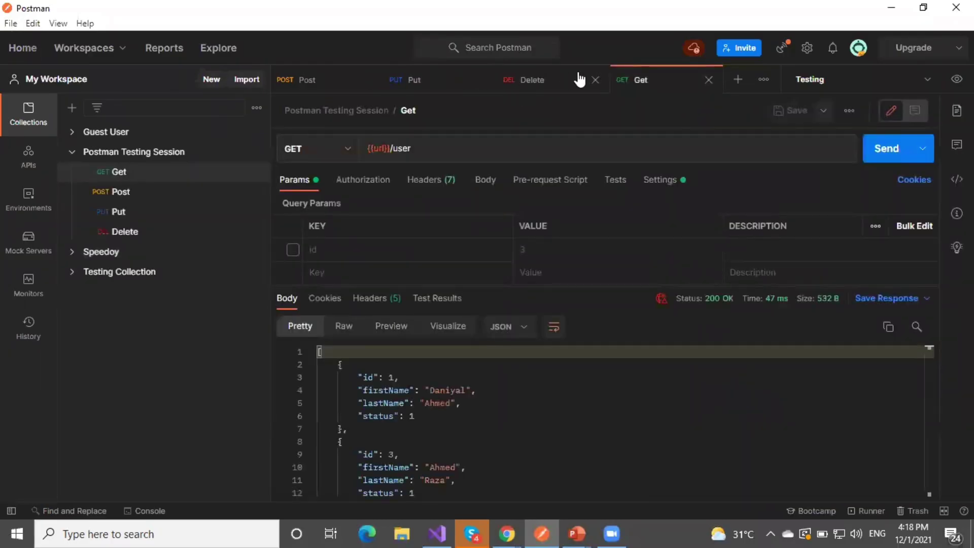
# - Look through the open Post and Put requests, examining the URL and JSON body of each
pyautogui.click(302, 87)
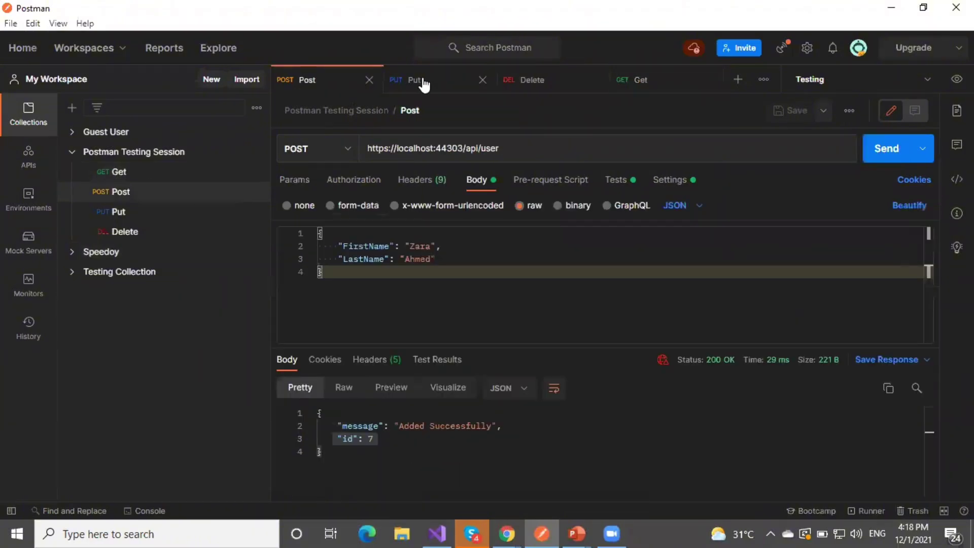
pyautogui.click(424, 85)
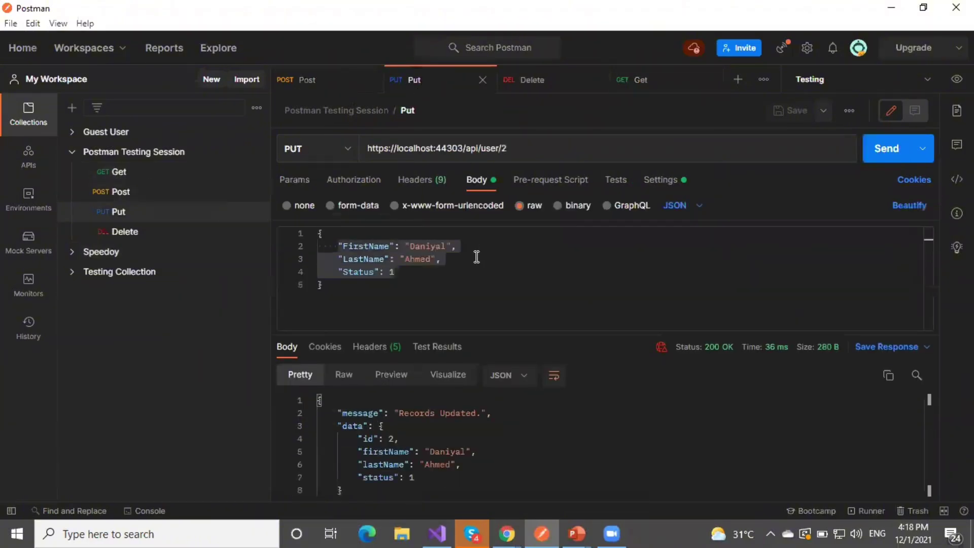
pyautogui.click(475, 274)
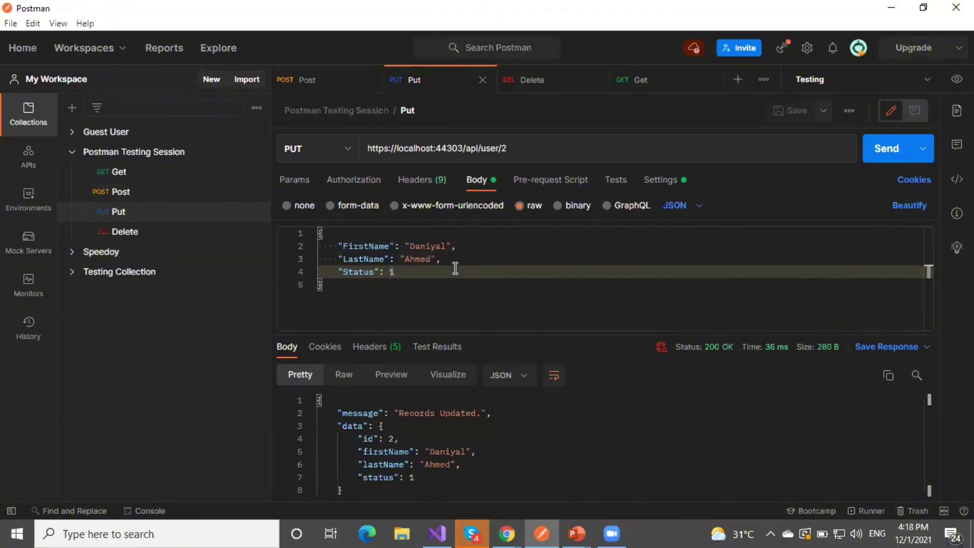
pyautogui.click(457, 261)
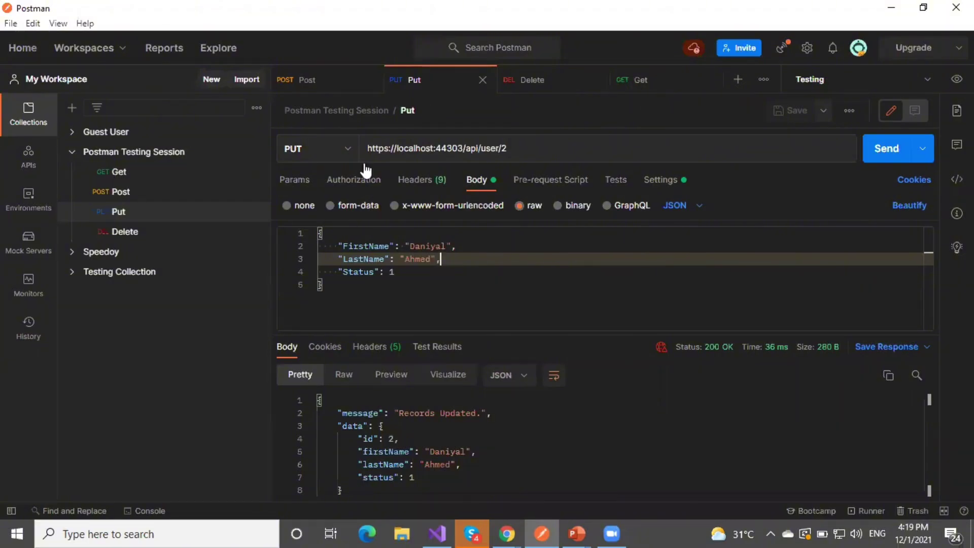
# - Review the actions available for the Postman Testing Session collection, and check the Demonstration slide in PowerPoint before returning to Postman
pyautogui.click(76, 157)
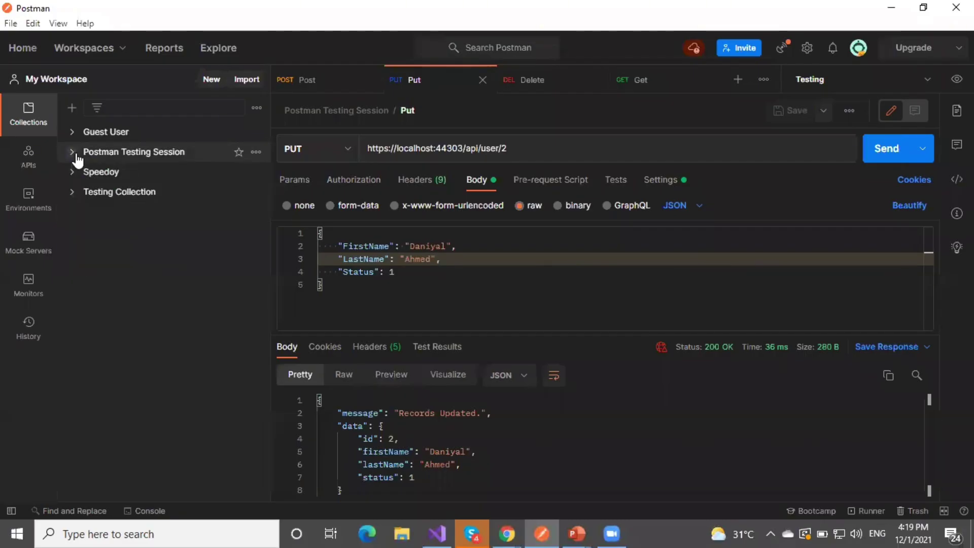
pyautogui.click(76, 156)
pyautogui.click(76, 156)
pyautogui.click(256, 153)
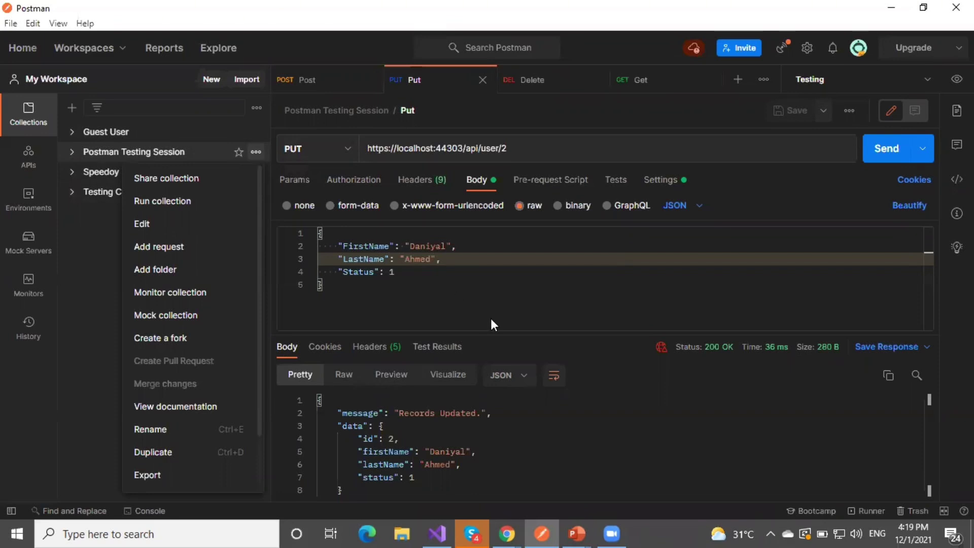
pyautogui.click(556, 274)
pyautogui.hotkey('alt', 'Tab')
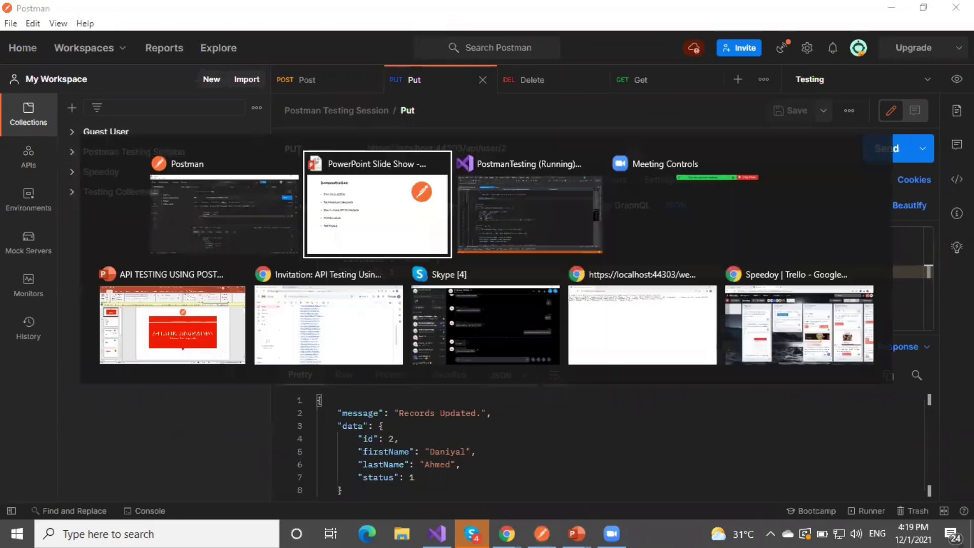
pyautogui.hotkey('alt', 'Tab')
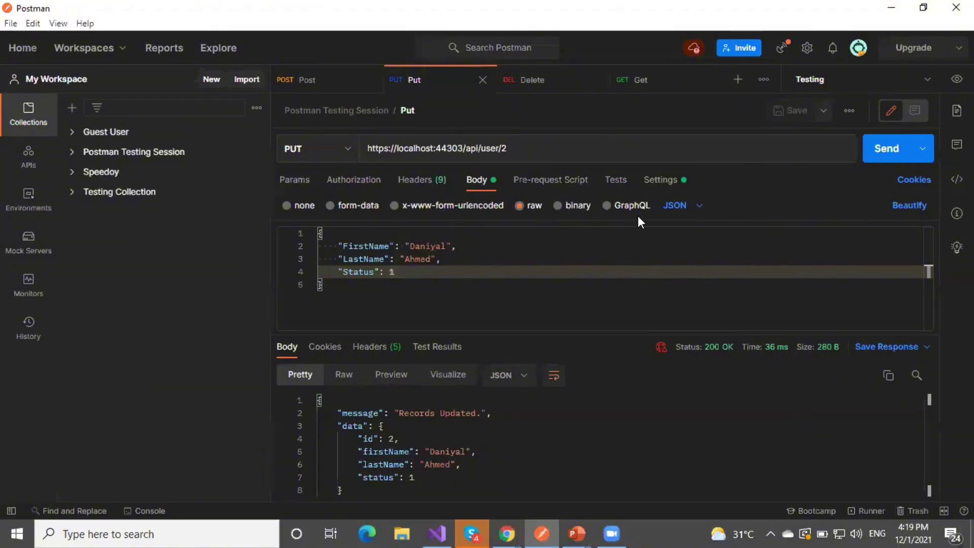
# - Add the "Response time is less than 200ms" test snippet to the Get request, send it, and view the test results
pyautogui.click(624, 181)
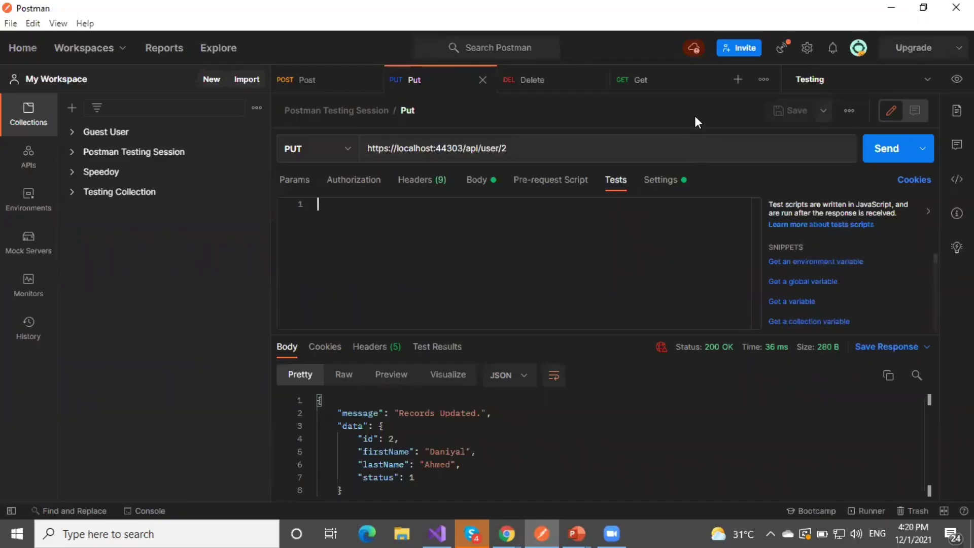
pyautogui.click(671, 79)
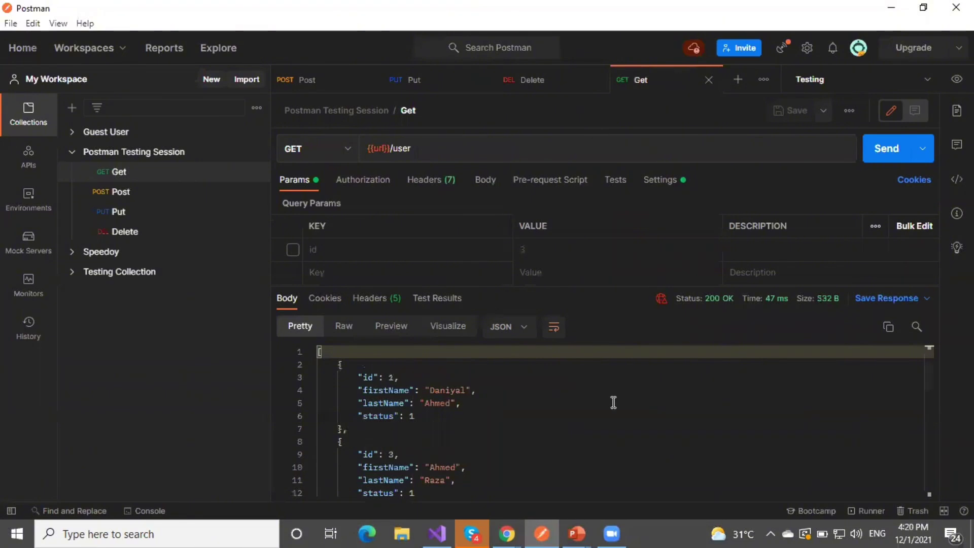
pyautogui.click(617, 186)
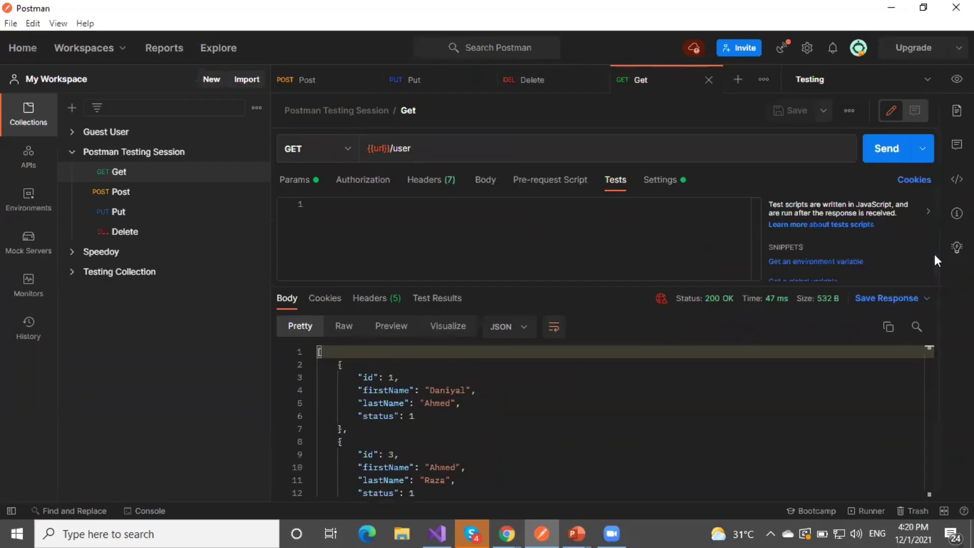
pyautogui.moveTo(934, 254); pyautogui.dragTo(898, 355)
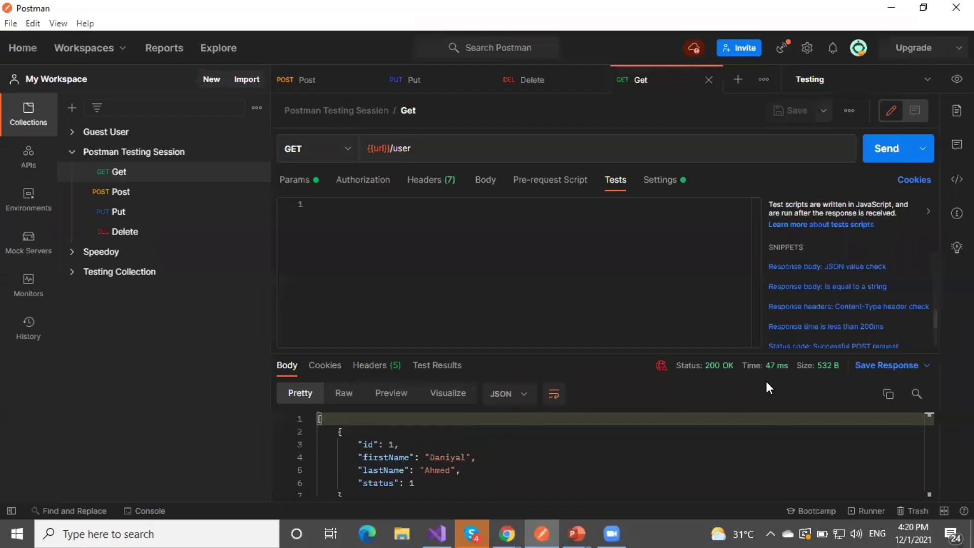
pyautogui.click(806, 327)
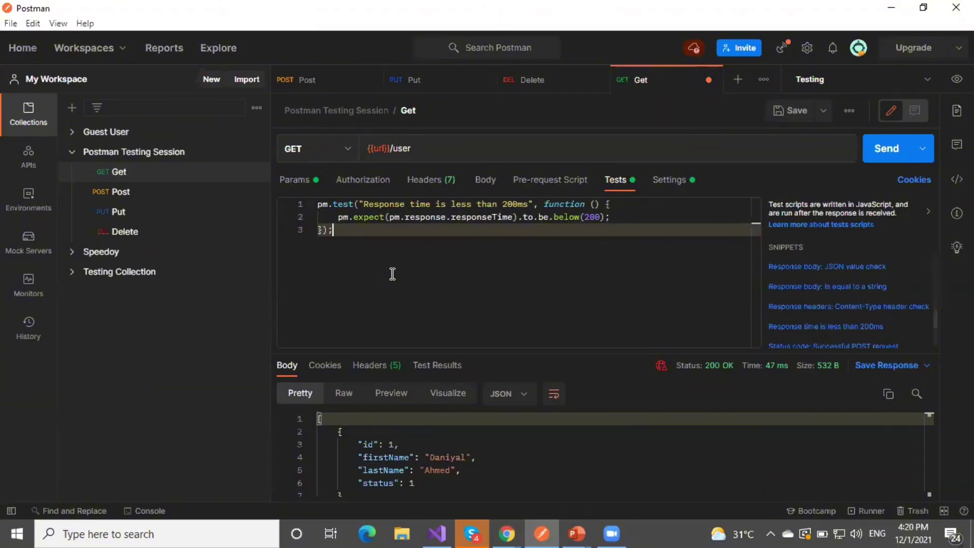
pyautogui.click(887, 149)
pyautogui.click(437, 366)
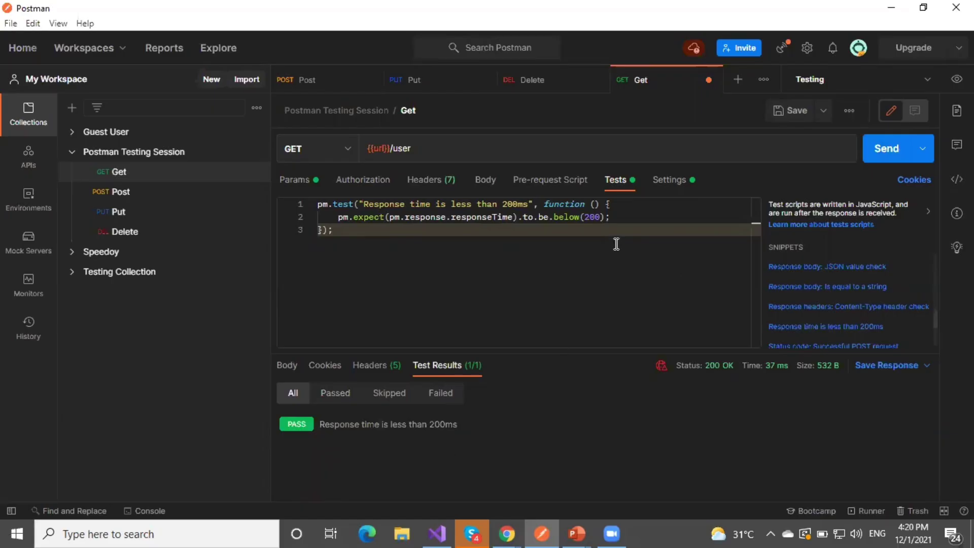
# - Change the response time limit in the Get request's test script to 2 and resend the request
pyautogui.doubleClick(600, 218)
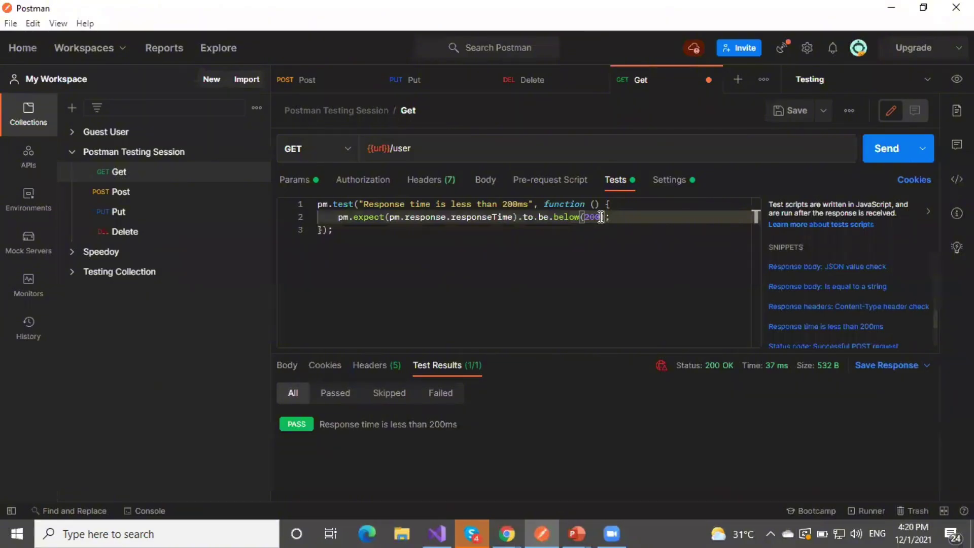
pyautogui.write('2')
pyautogui.click(585, 248)
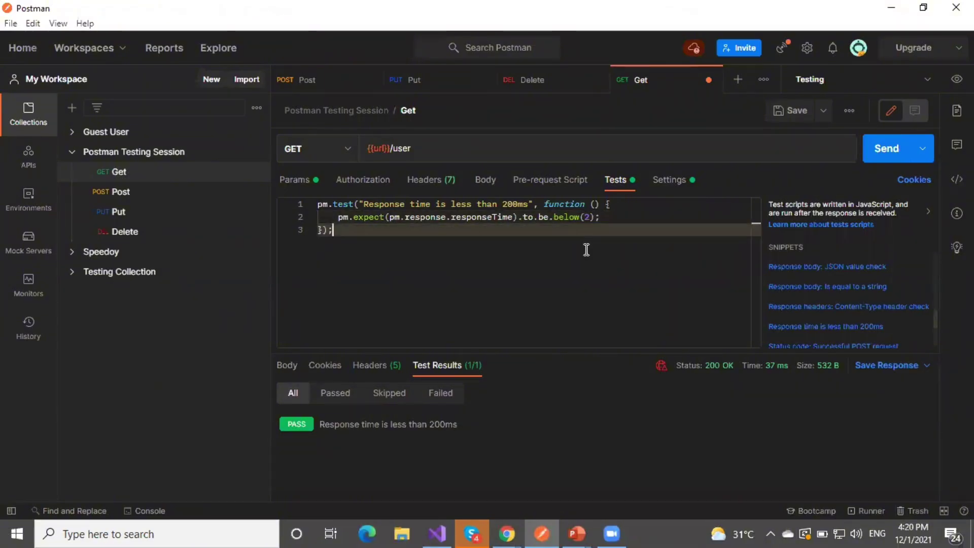
pyautogui.click(888, 139)
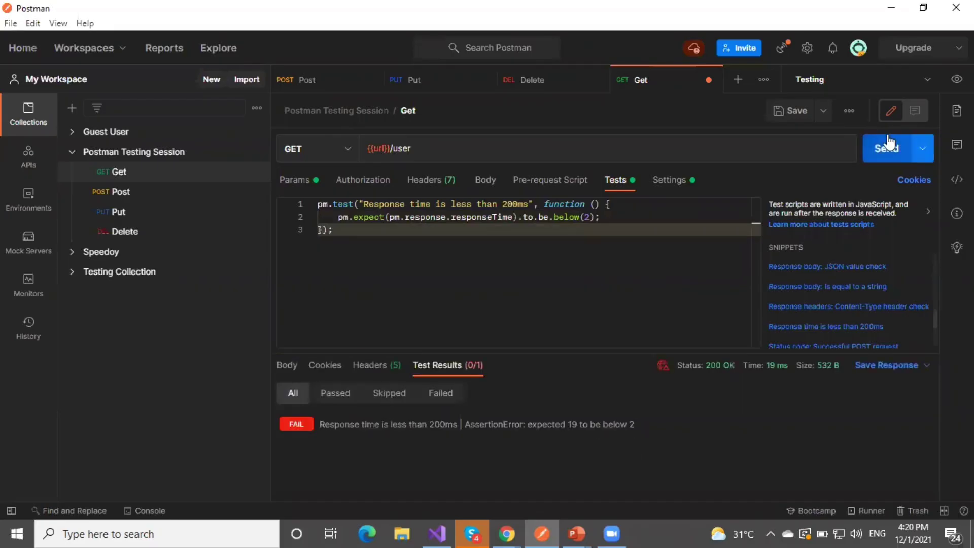